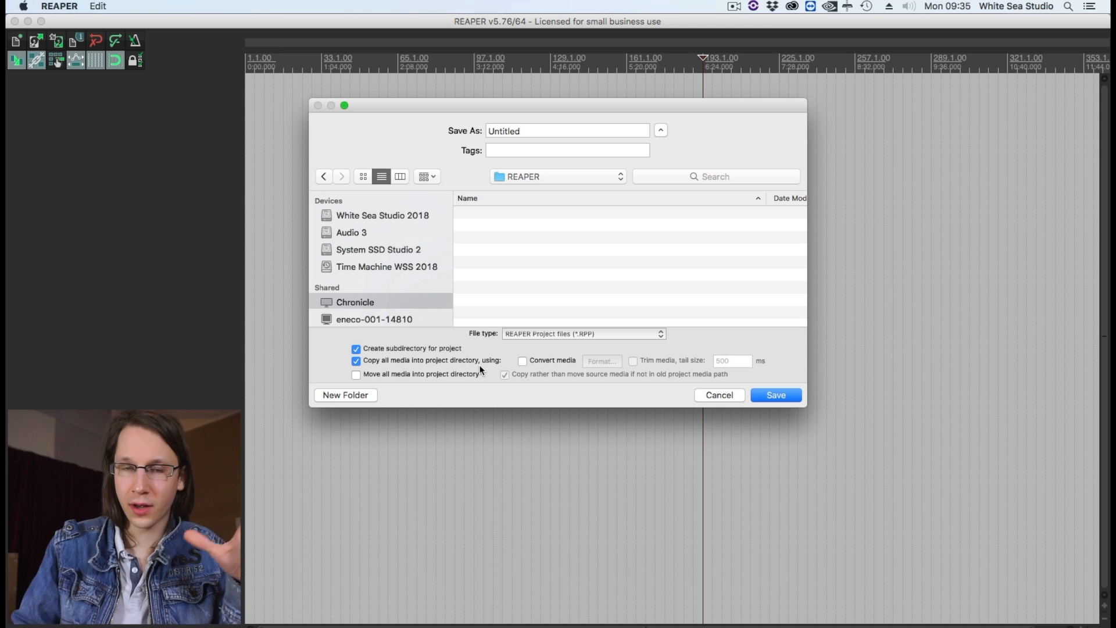
Save the project as RECORDING!!!! in the REAPER folder, creating a subdirectory and copying all media into it.
{"action": "left_click", "coordinate": [620, 129]}
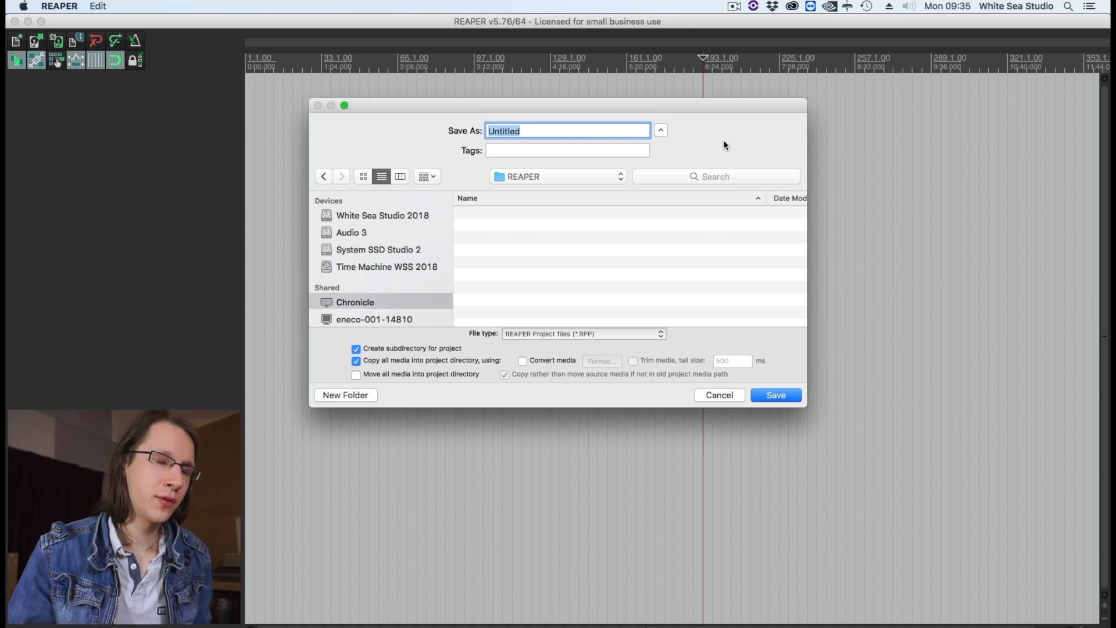
{"action": "type", "text": "RECORDING!!!!"}
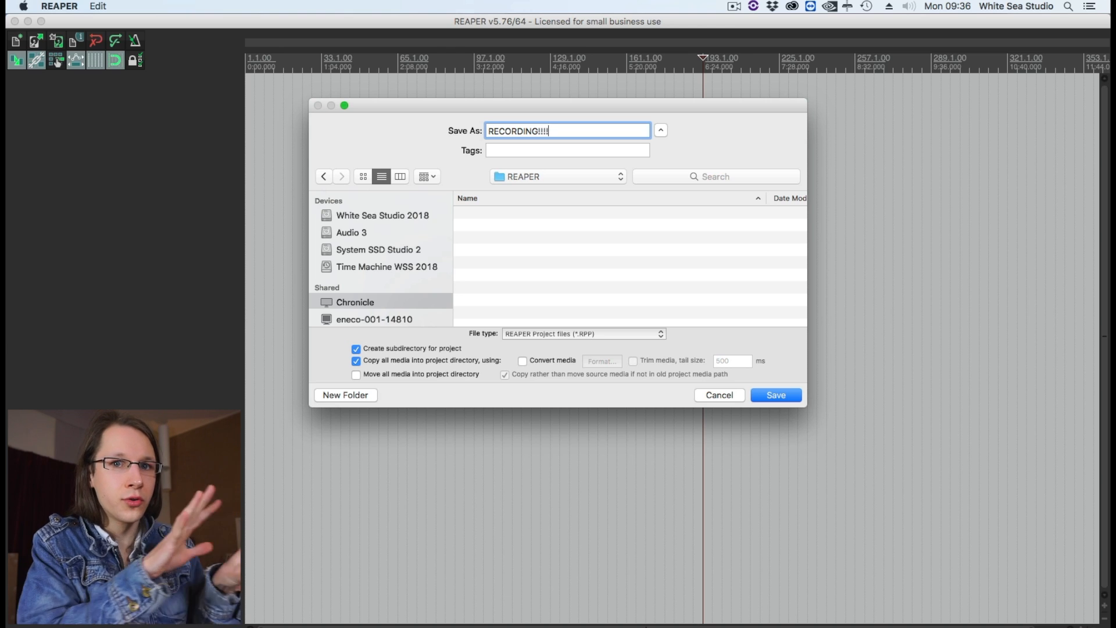
{"action": "key", "text": "Return"}
Save the new second project as EDIT in the REAPER folder, with its own subdirectory and without copying media into it.
{"action": "left_click", "coordinate": [97, 5]}
{"action": "left_click", "coordinate": [176, 114]}
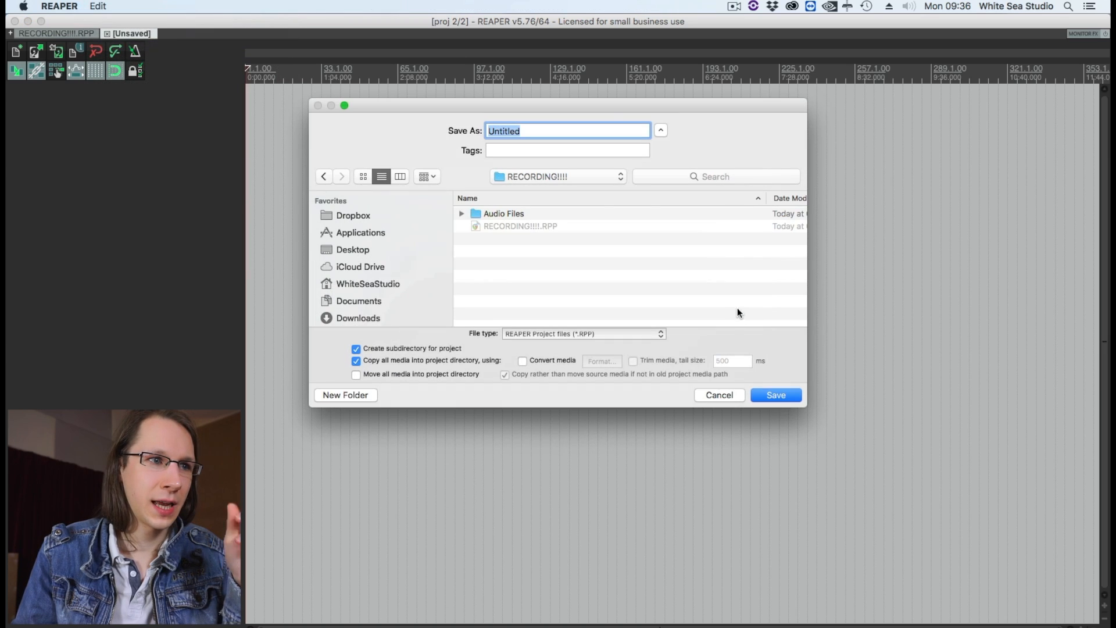
{"action": "left_click", "coordinate": [580, 176]}
{"action": "left_click", "coordinate": [581, 189]}
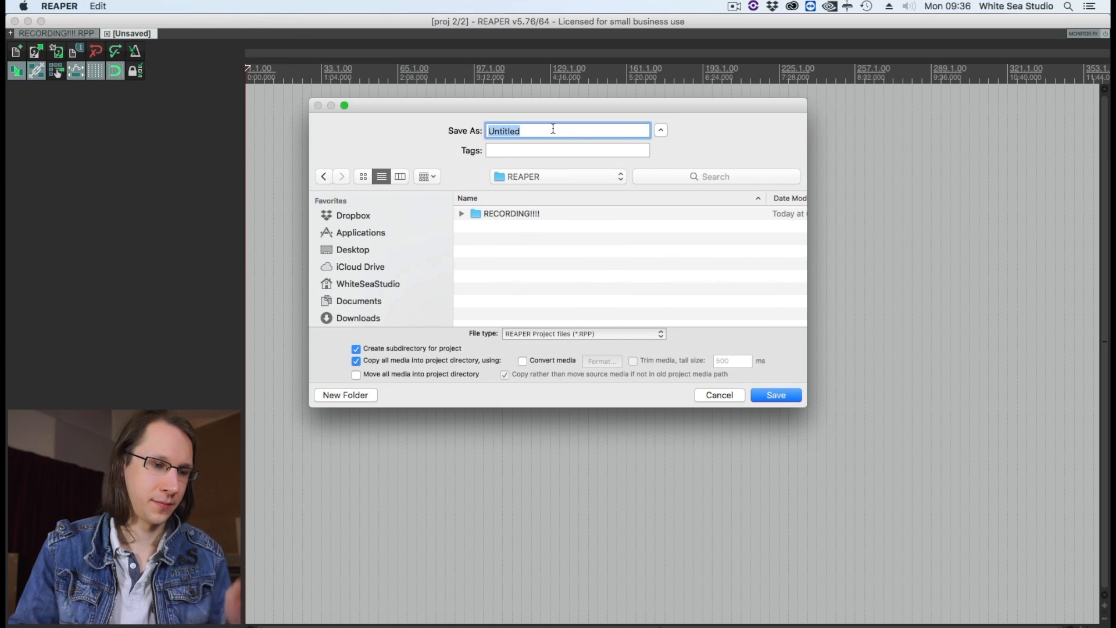
{"action": "type", "text": "EDIT"}
{"action": "left_click", "coordinate": [356, 361]}
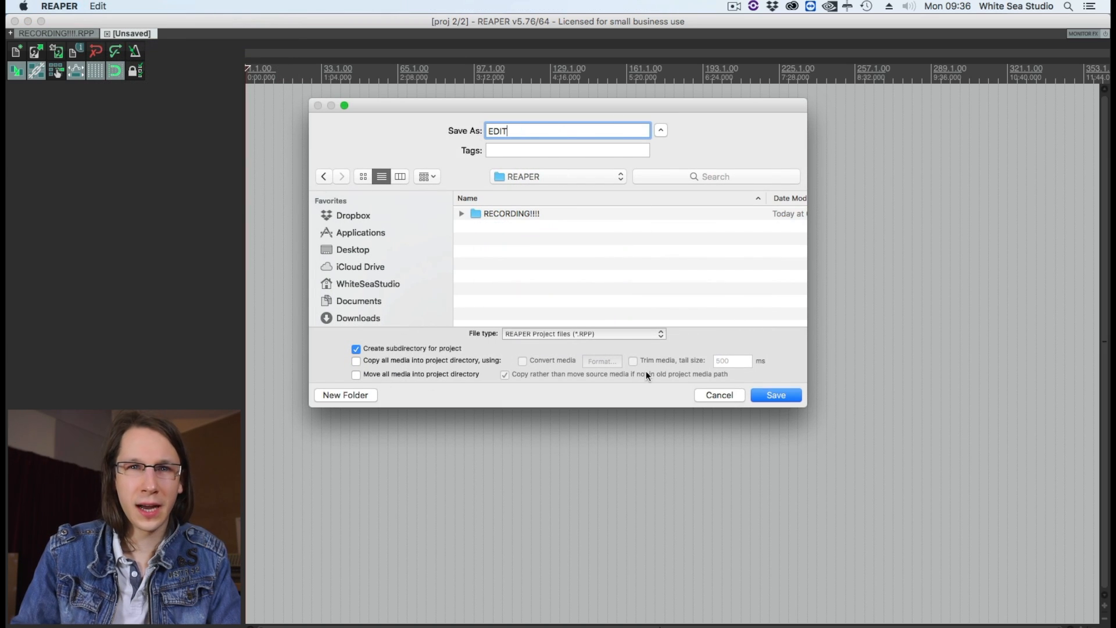
{"action": "left_click", "coordinate": [776, 395]}
Review the preferences for media import, project settings, media item defaults and recording.
{"action": "key", "text": "super+comma"}
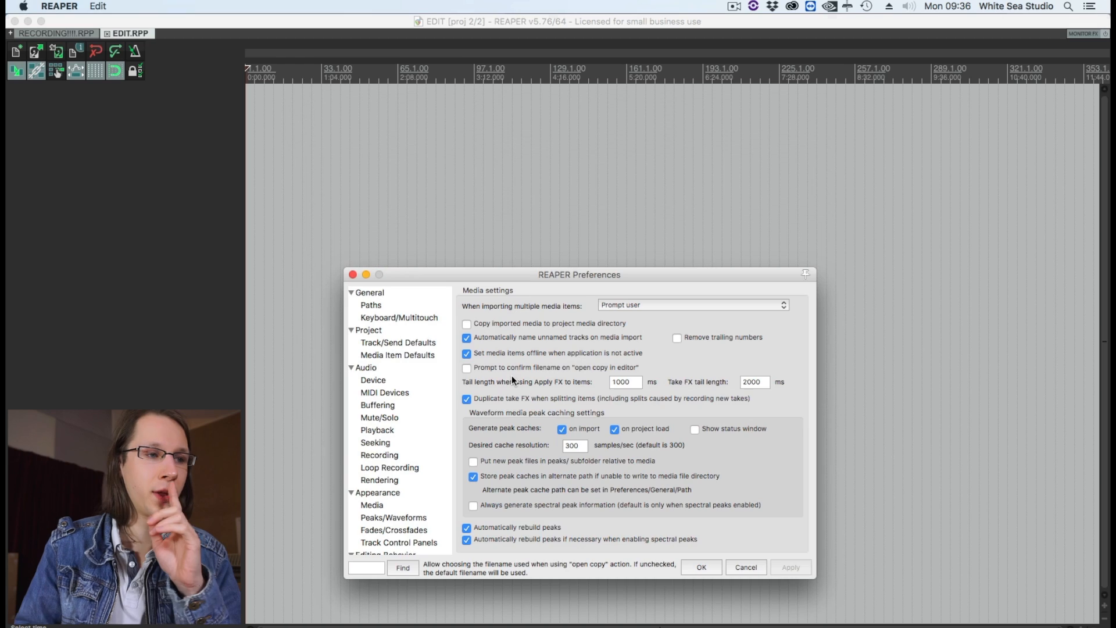
{"action": "left_click", "coordinate": [388, 333]}
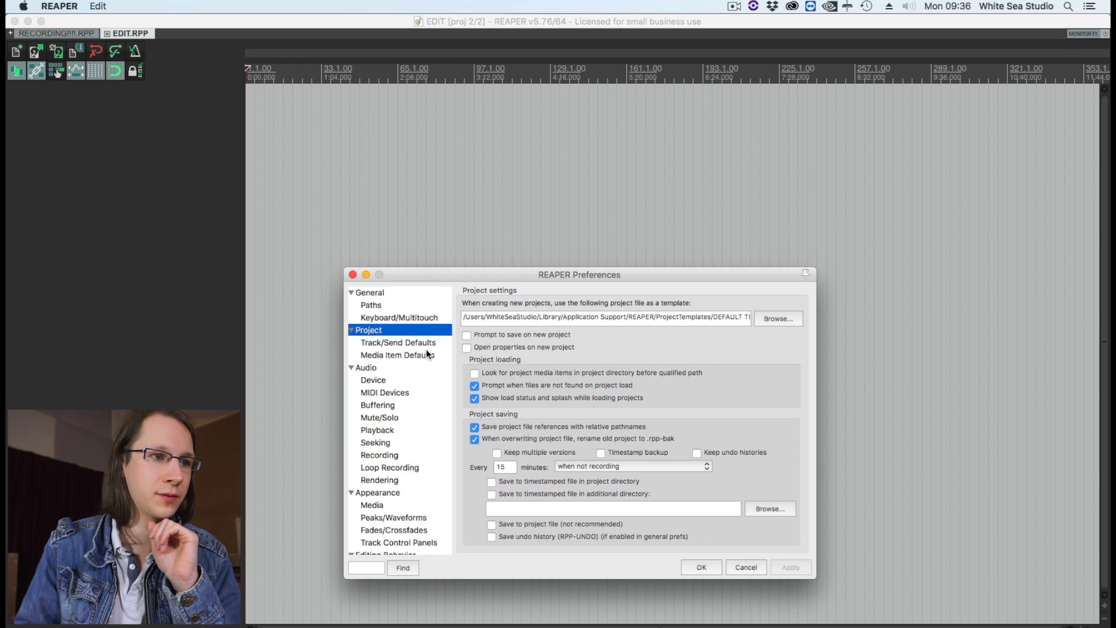
{"action": "left_click", "coordinate": [422, 357]}
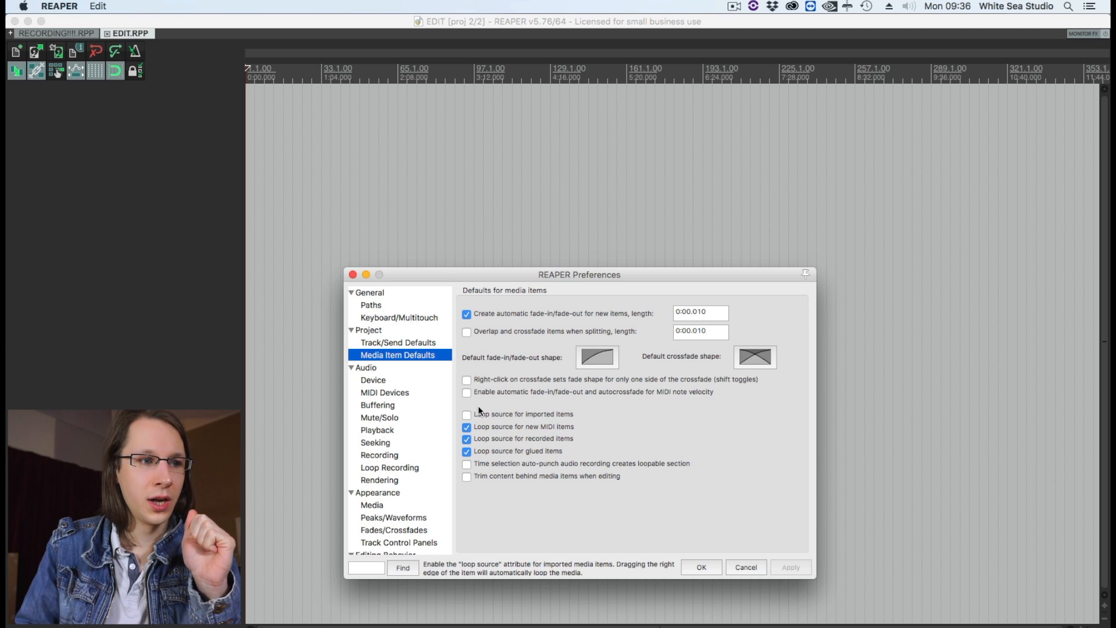
{"action": "left_click", "coordinate": [379, 454]}
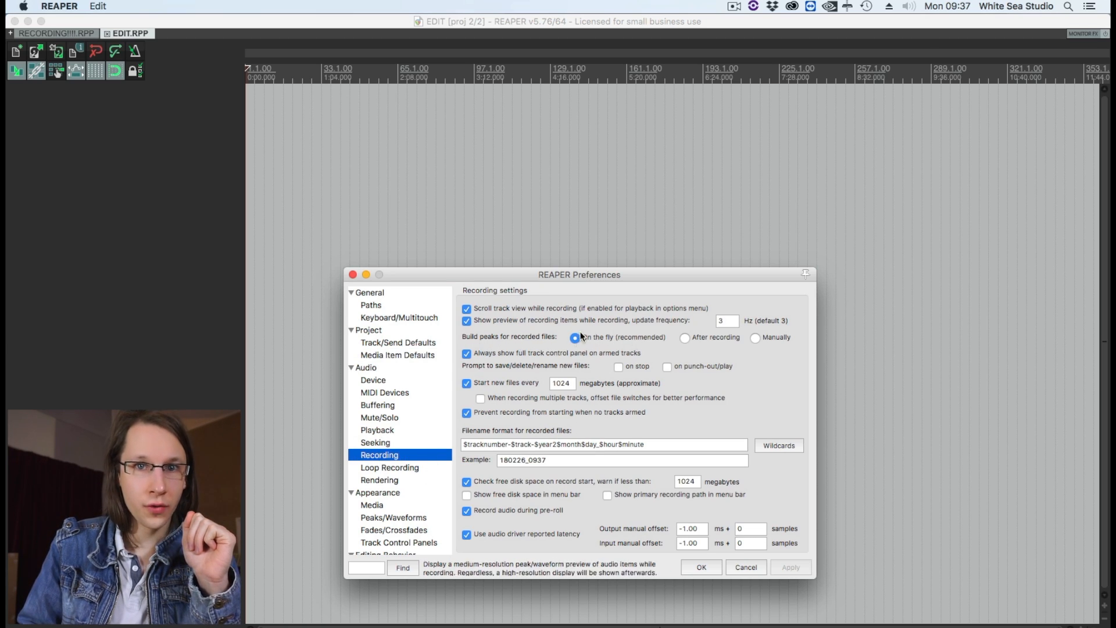
{"action": "scroll", "coordinate": [395, 465], "scroll_direction": "down", "scroll_amount": 3}
{"action": "left_click", "coordinate": [367, 509]}
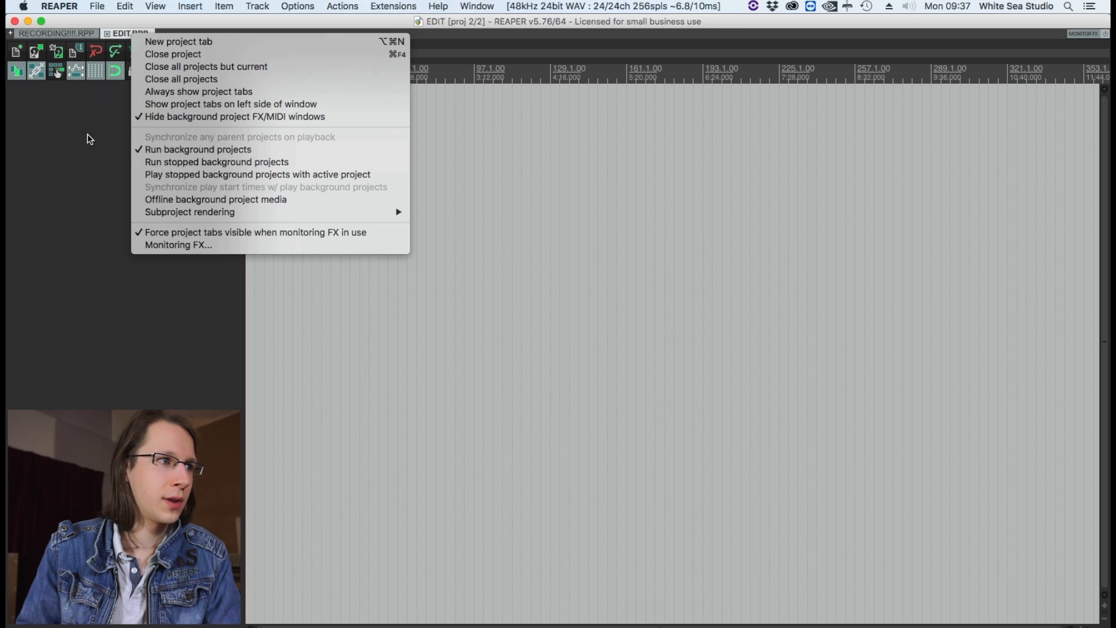
Check the project tab options for running background projects.
{"action": "left_click", "coordinate": [91, 140]}
{"action": "right_click", "coordinate": [127, 30]}
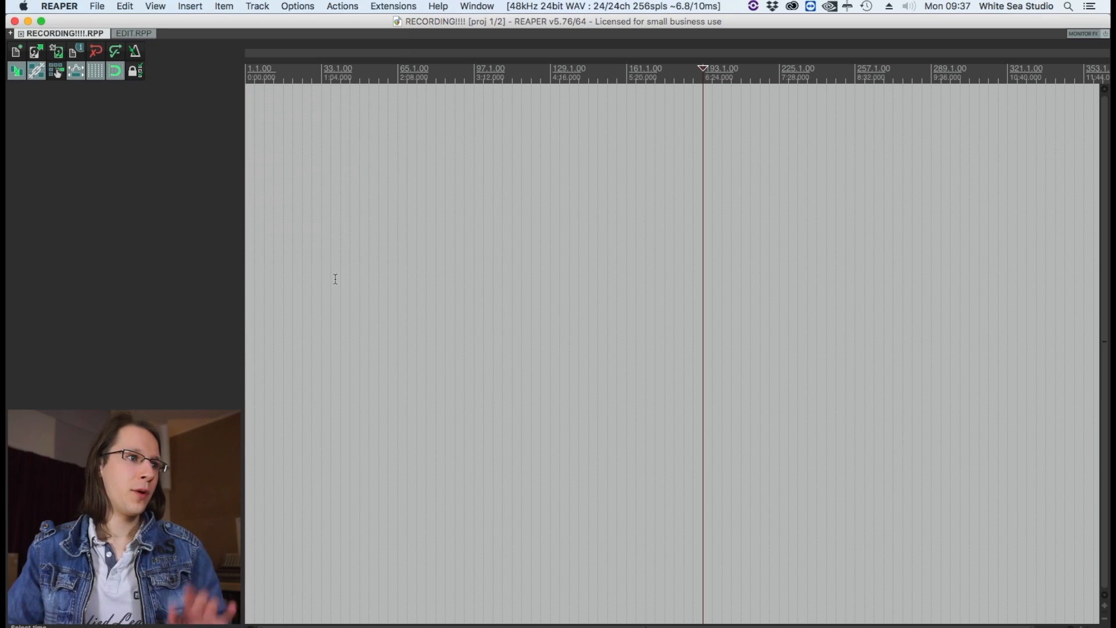
{"action": "left_click", "coordinate": [295, 237]}
Add a track to the RECORDING!!!! project, start recording inputs 17+18 on it and mute the track.
{"action": "key", "text": "w"}
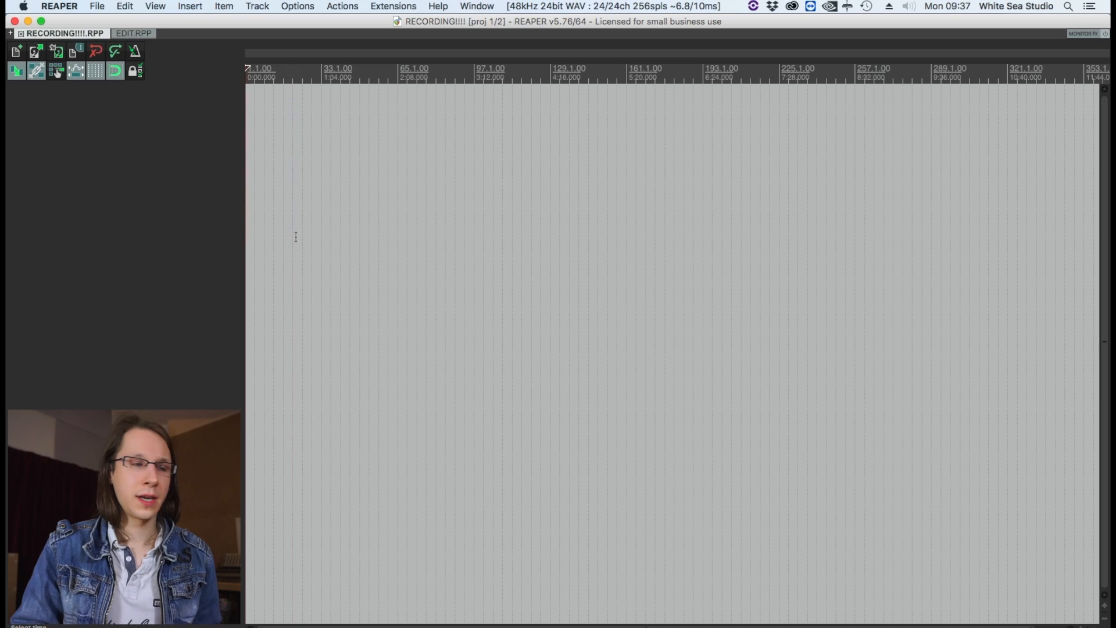
{"action": "key", "text": "super+t"}
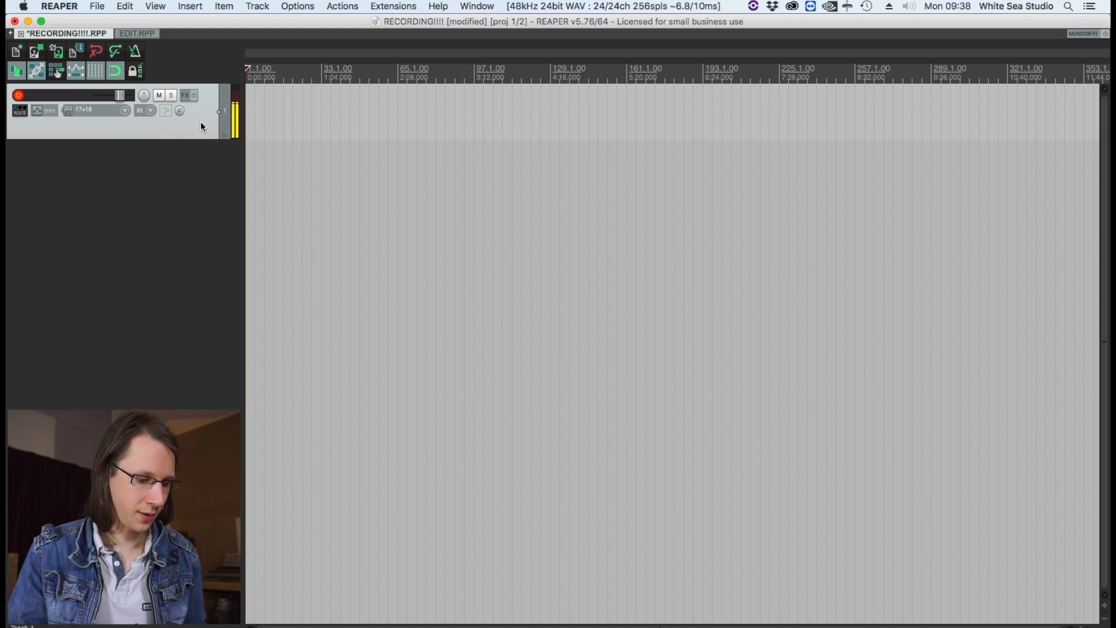
{"action": "key", "text": "super+r"}
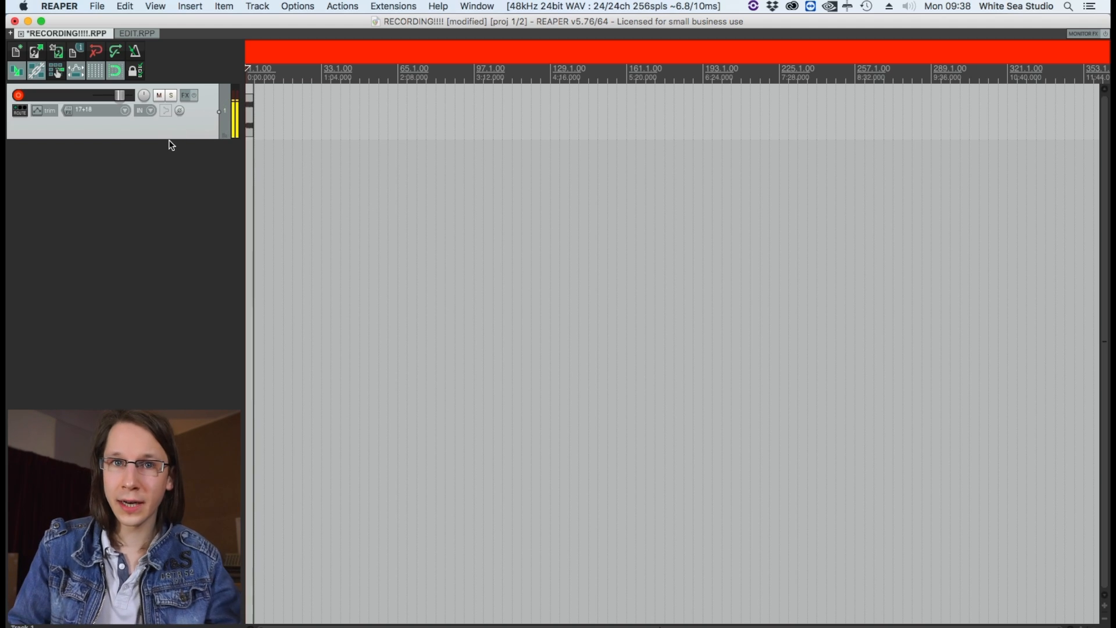
{"action": "left_click", "coordinate": [159, 94]}
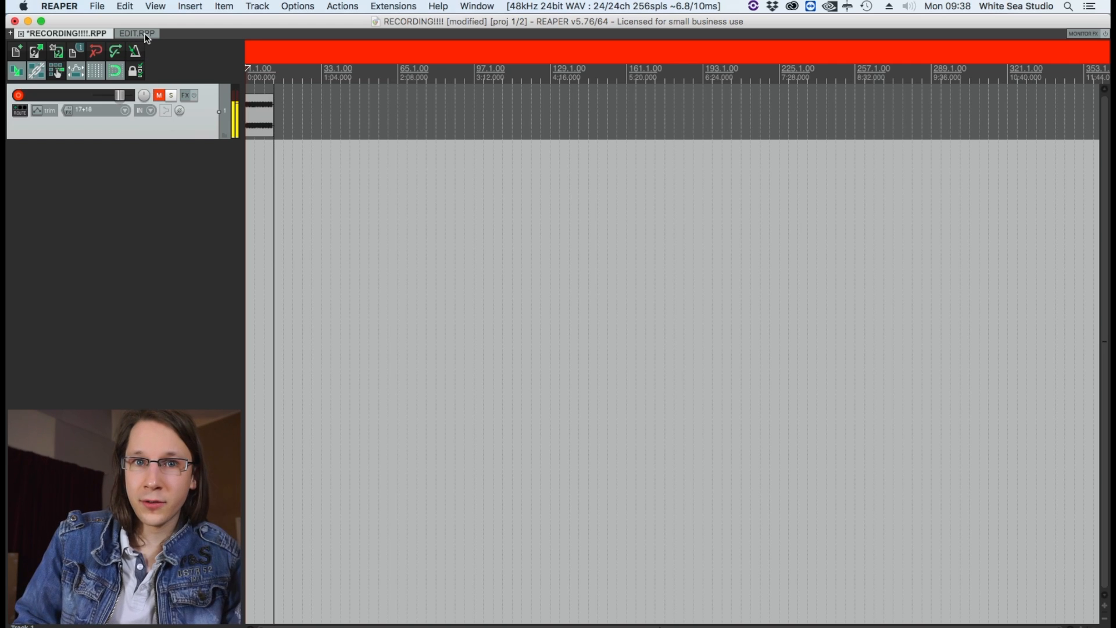
Insert the file 01-180226_0938.wav from the RECORDING!!!! project's Audio Files folder into the EDIT project.
{"action": "left_click", "coordinate": [136, 34]}
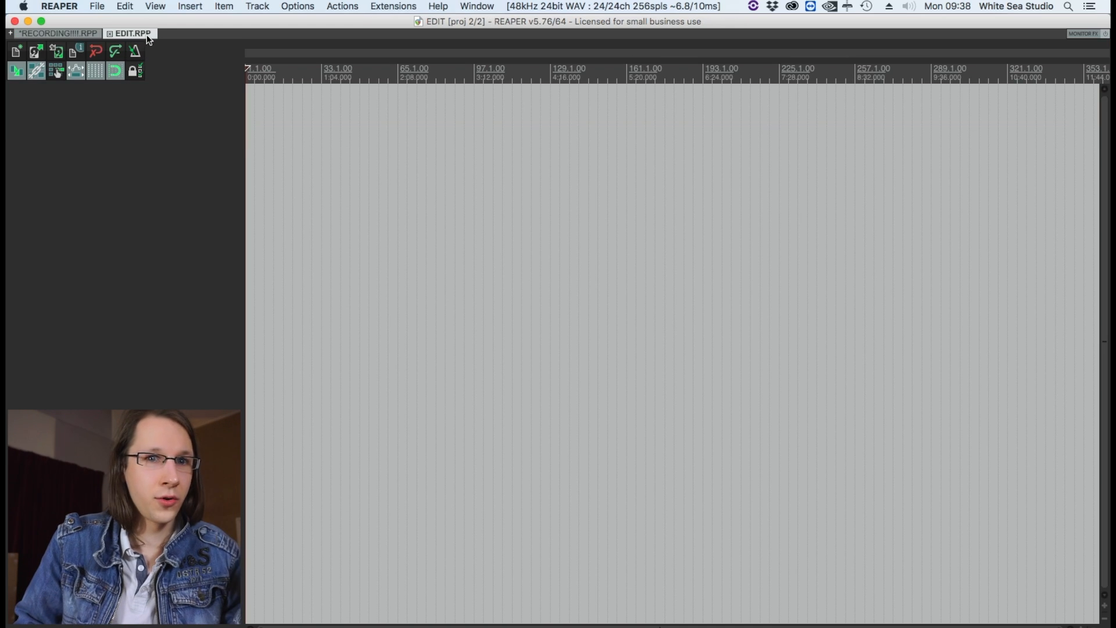
{"action": "left_click", "coordinate": [202, 7]}
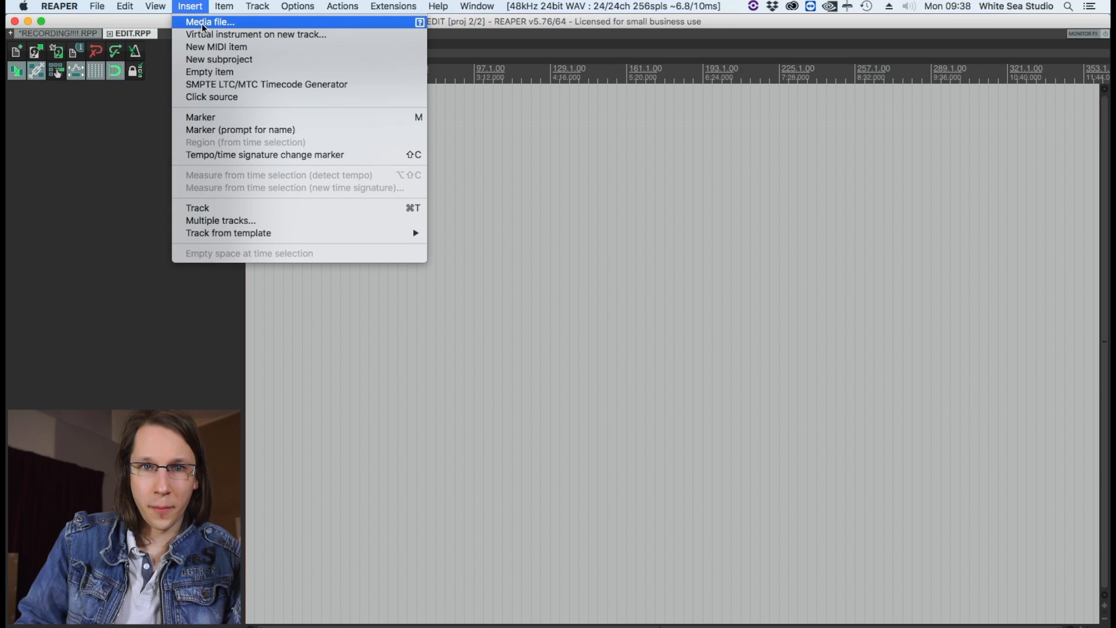
{"action": "left_click", "coordinate": [203, 27]}
{"action": "left_click", "coordinate": [575, 61]}
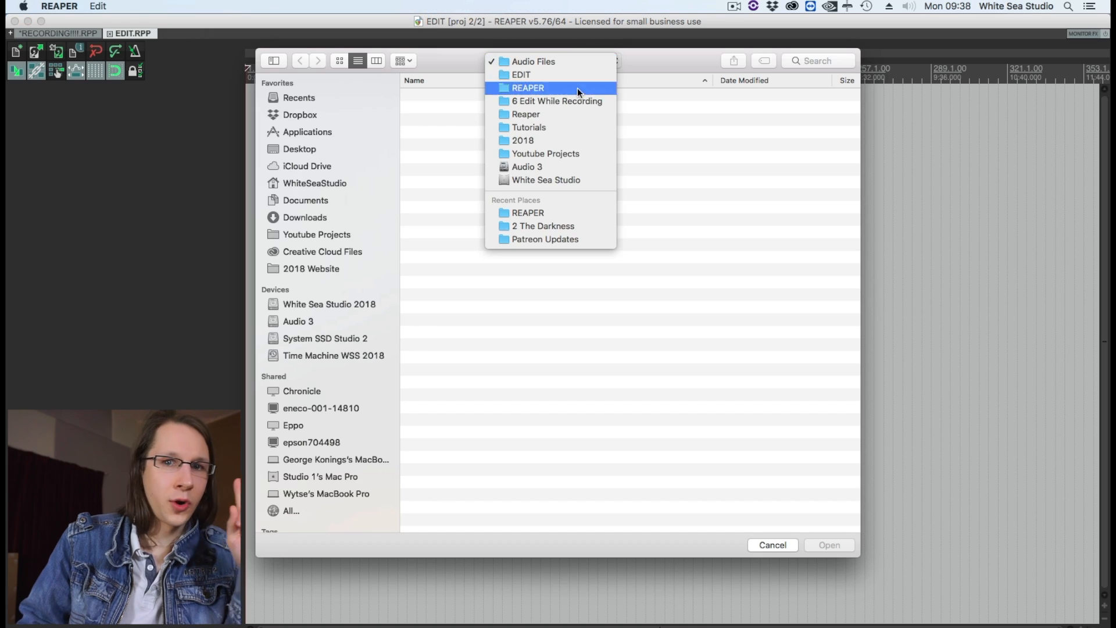
{"action": "left_click", "coordinate": [577, 89]}
{"action": "double_click", "coordinate": [475, 109]}
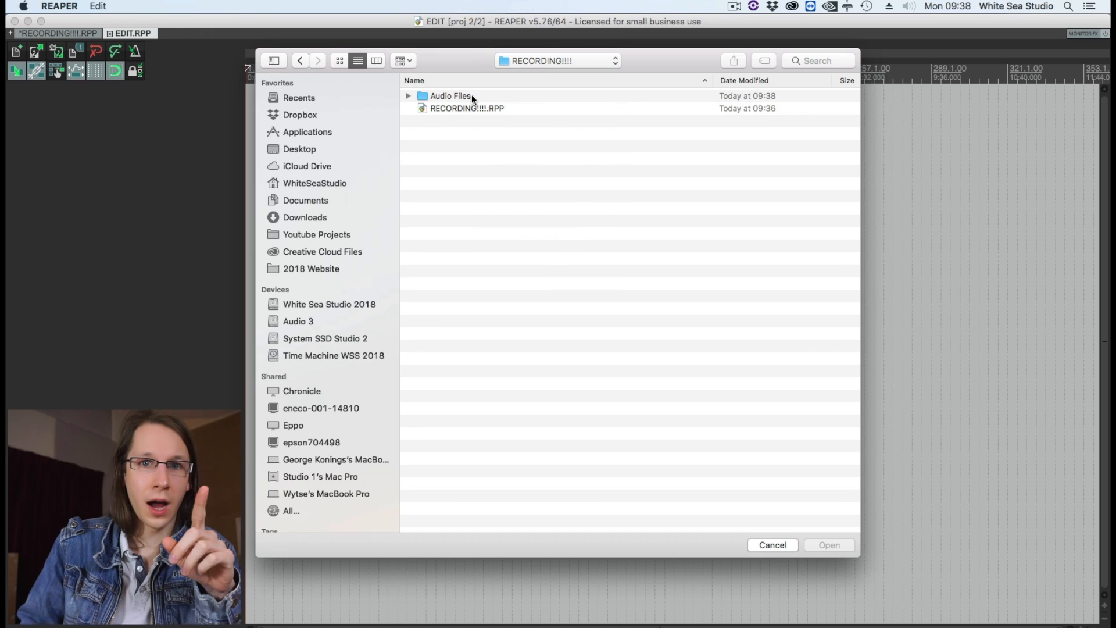
{"action": "double_click", "coordinate": [472, 95]}
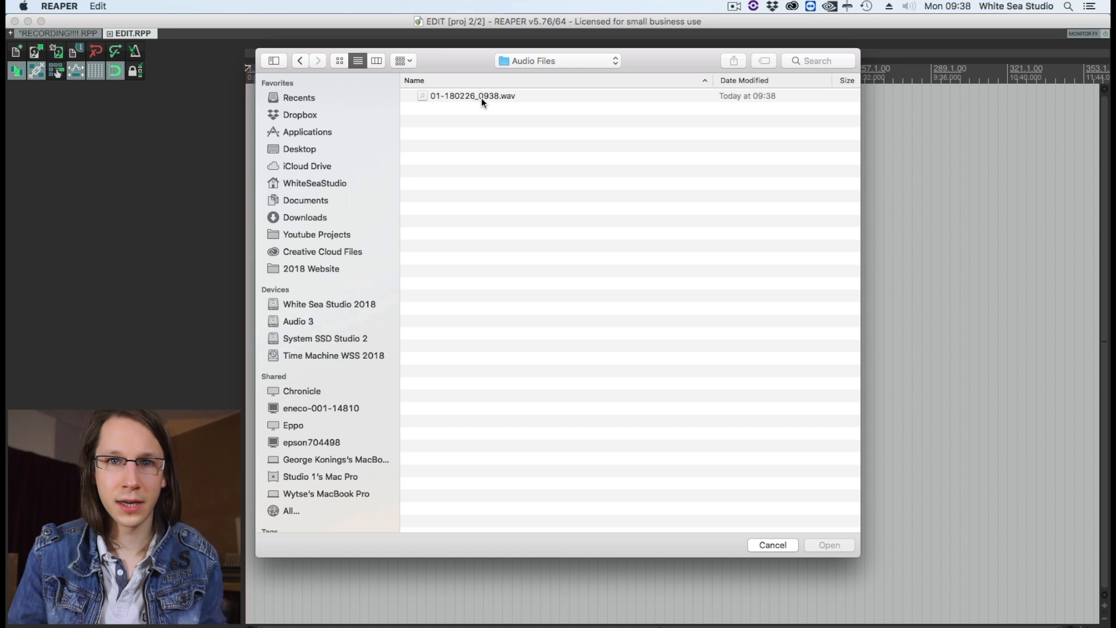
{"action": "left_click", "coordinate": [486, 95]}
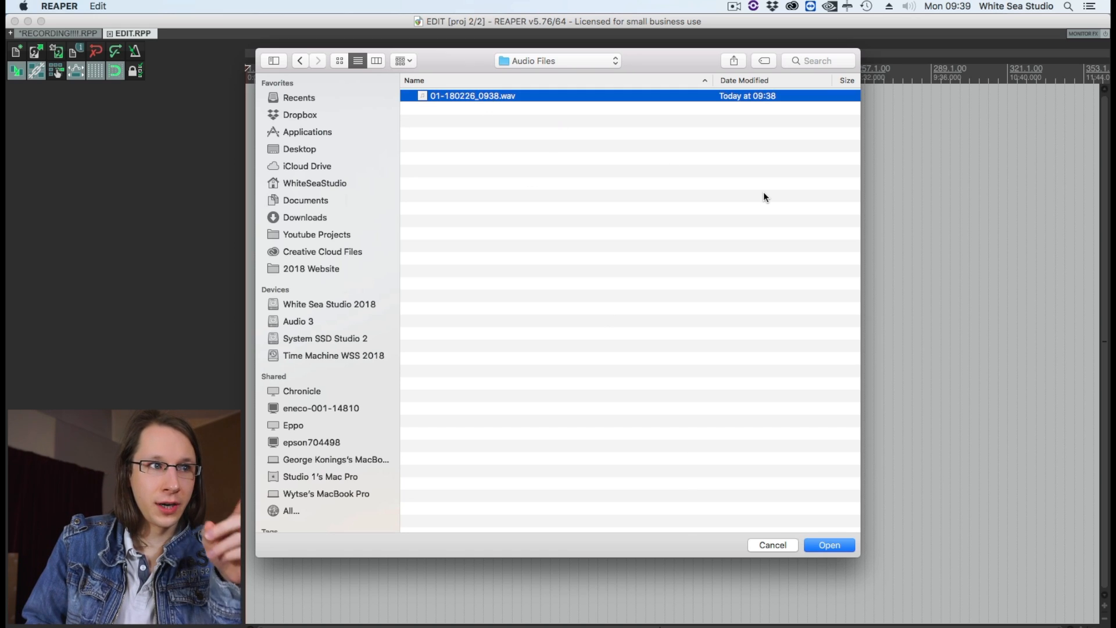
{"action": "left_click", "coordinate": [836, 544]}
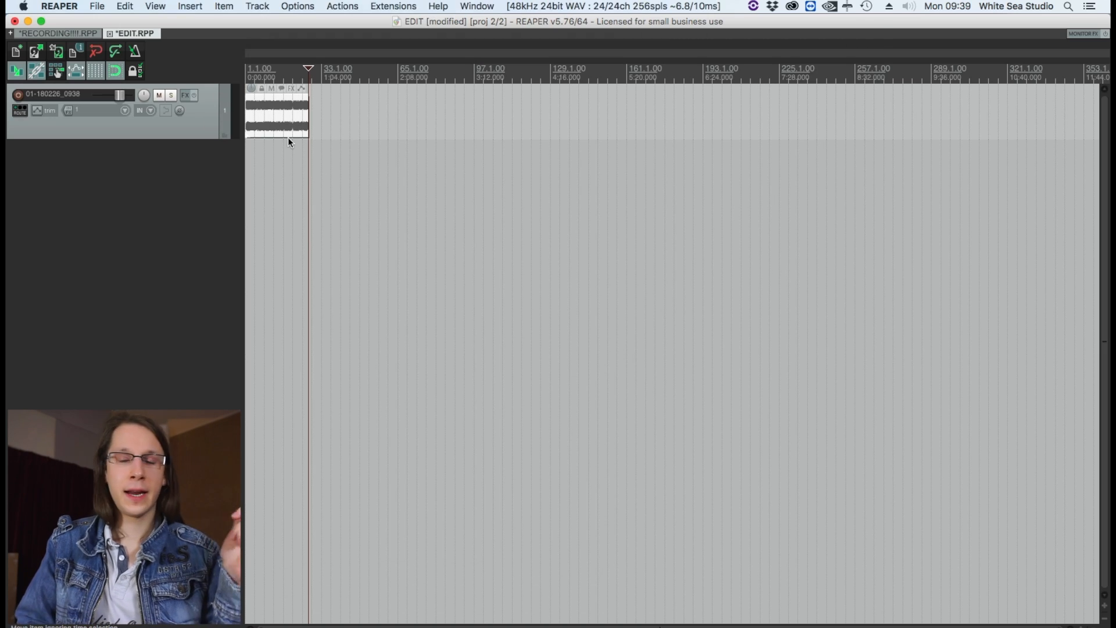
Split the last clip at about bar 22, move its first part to the second track and shift the remainder to about bar 26.
{"action": "scroll", "coordinate": [288, 137], "scroll_direction": "up", "scroll_amount": 3}
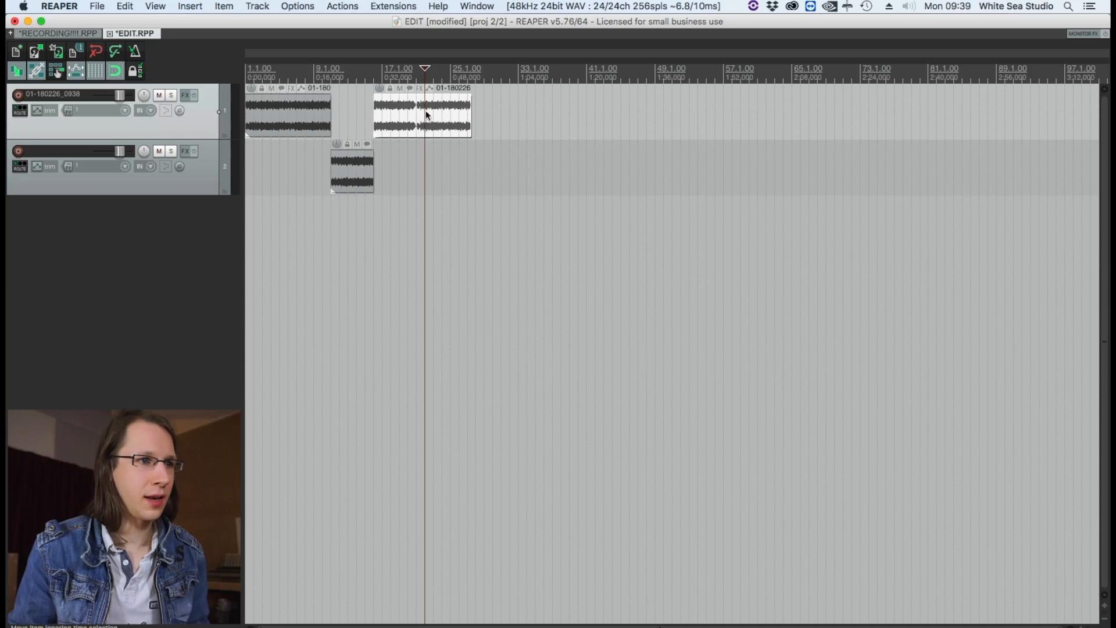
{"action": "key", "text": "s"}
{"action": "left_click_drag", "start_coordinate": [410, 127], "coordinate": [427, 166]}
{"action": "left_click_drag", "start_coordinate": [458, 98], "coordinate": [493, 120]}
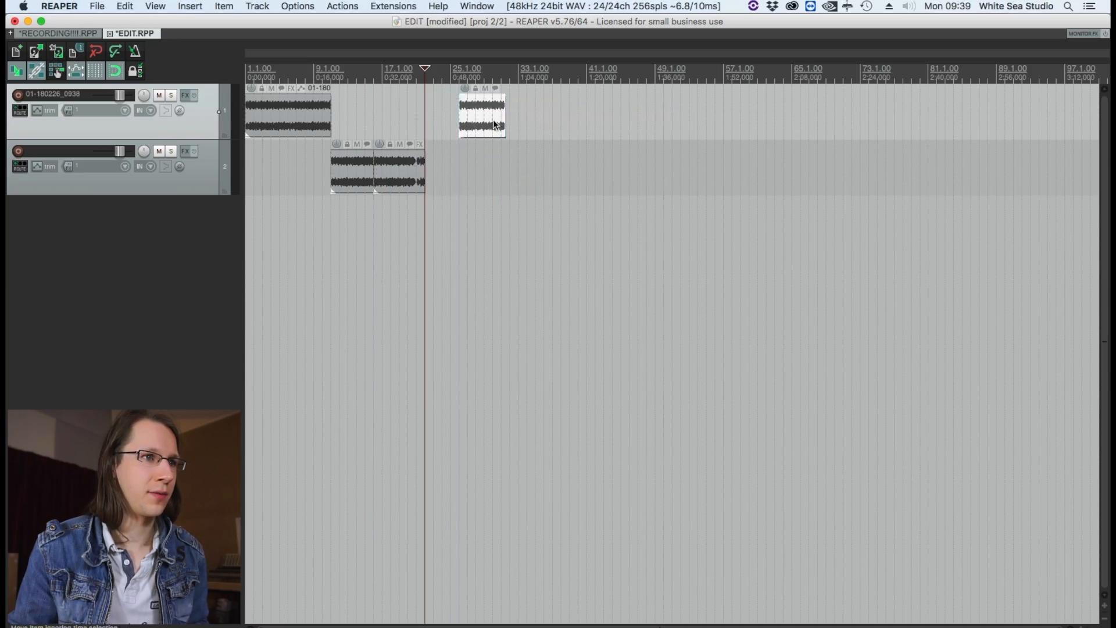
Delete all clips on both tracks except the last piece on the first track.
{"action": "left_click", "coordinate": [348, 74]}
{"action": "left_click", "coordinate": [365, 183]}
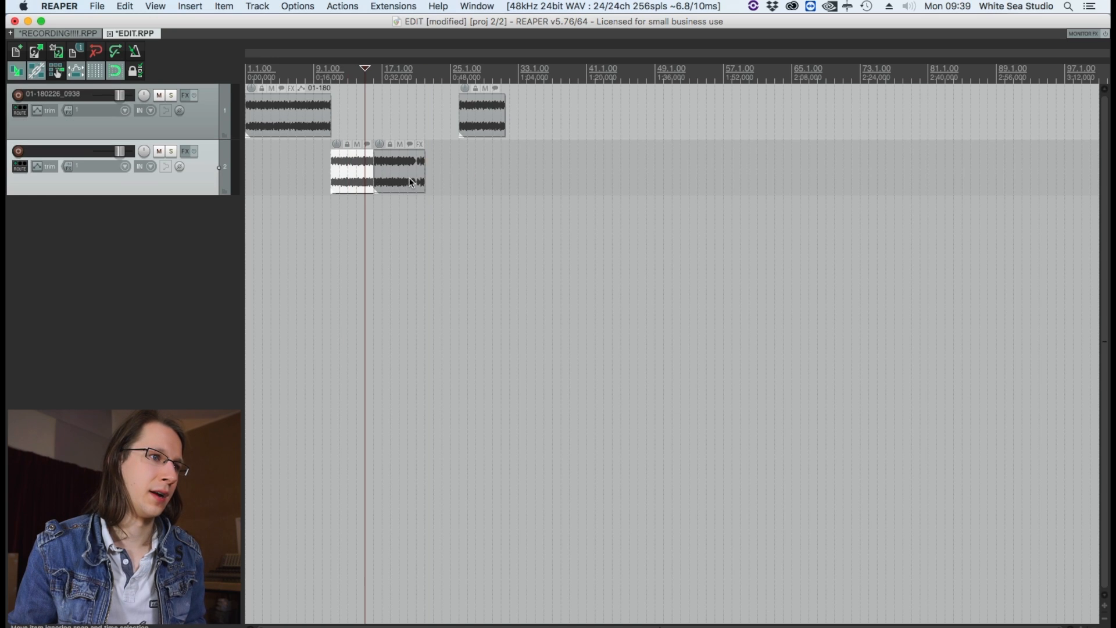
{"action": "left_click", "coordinate": [409, 176], "text": "shift"}
{"action": "left_click_drag", "start_coordinate": [409, 177], "coordinate": [426, 177]}
{"action": "left_click", "coordinate": [493, 168]}
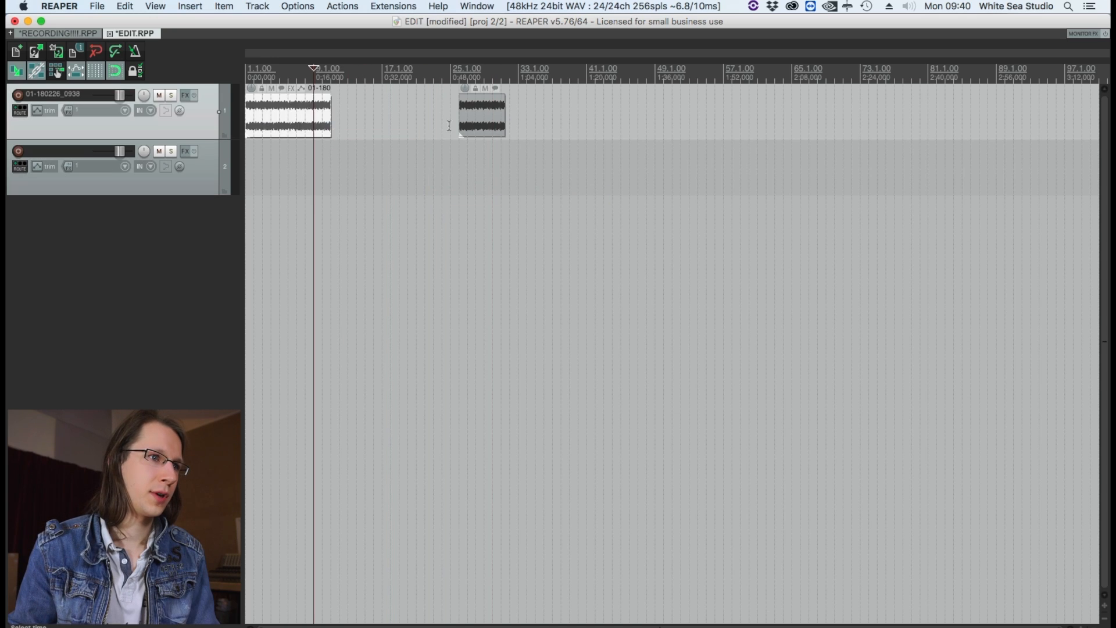
{"action": "key", "text": "Delete"}
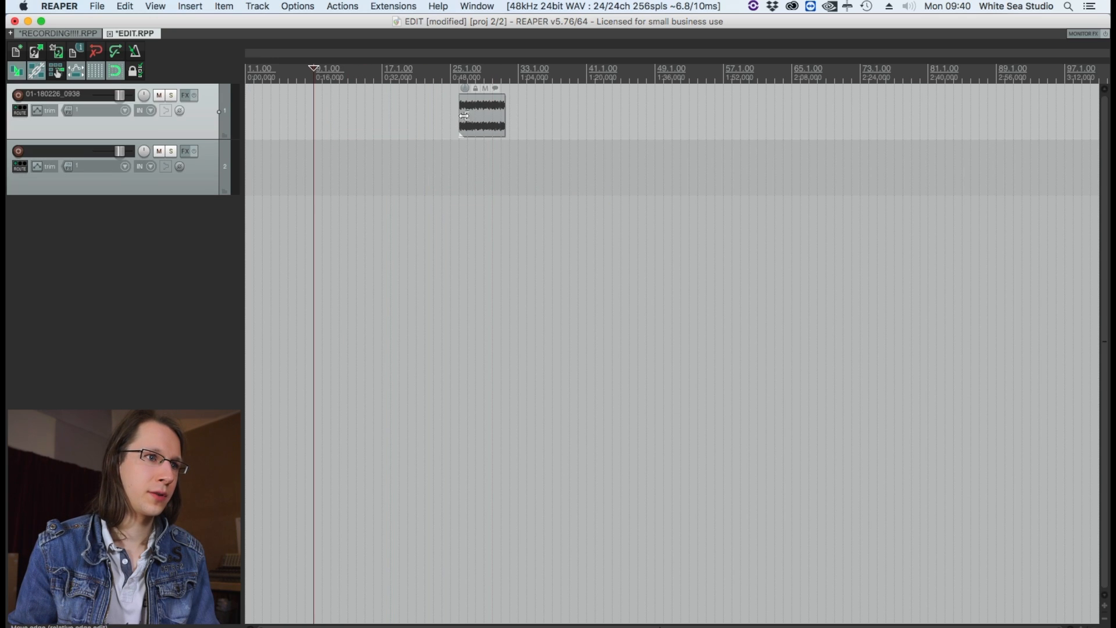
Extend the remaining clip's start back to the beginning of its audio and its end to about bar 77.
{"action": "left_click_drag", "start_coordinate": [460, 116], "coordinate": [241, 120]}
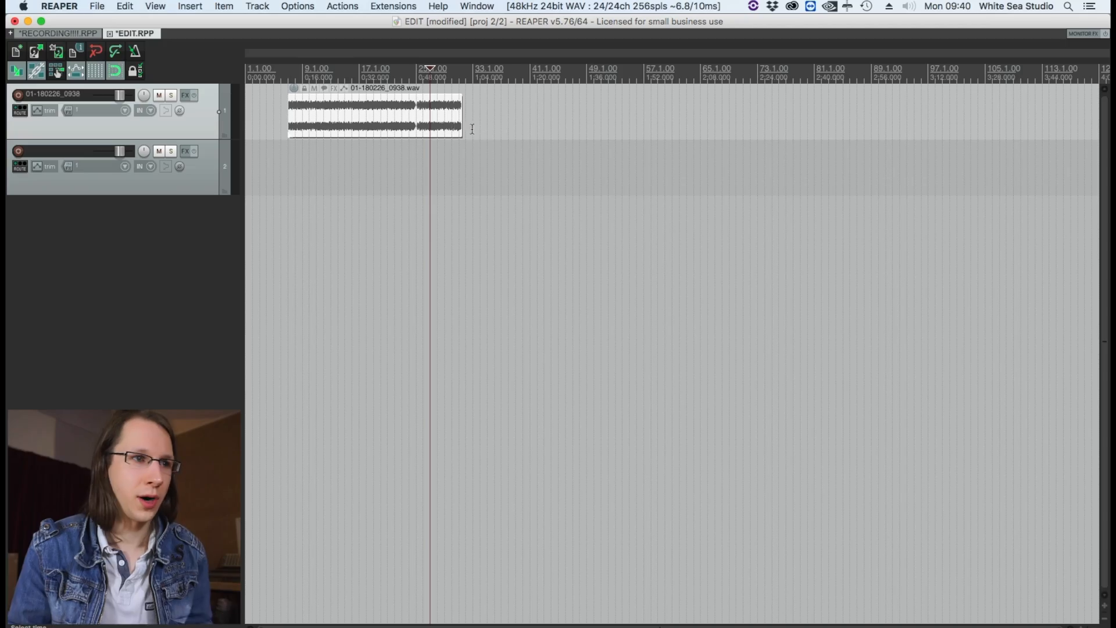
{"action": "left_click_drag", "start_coordinate": [461, 123], "coordinate": [786, 129]}
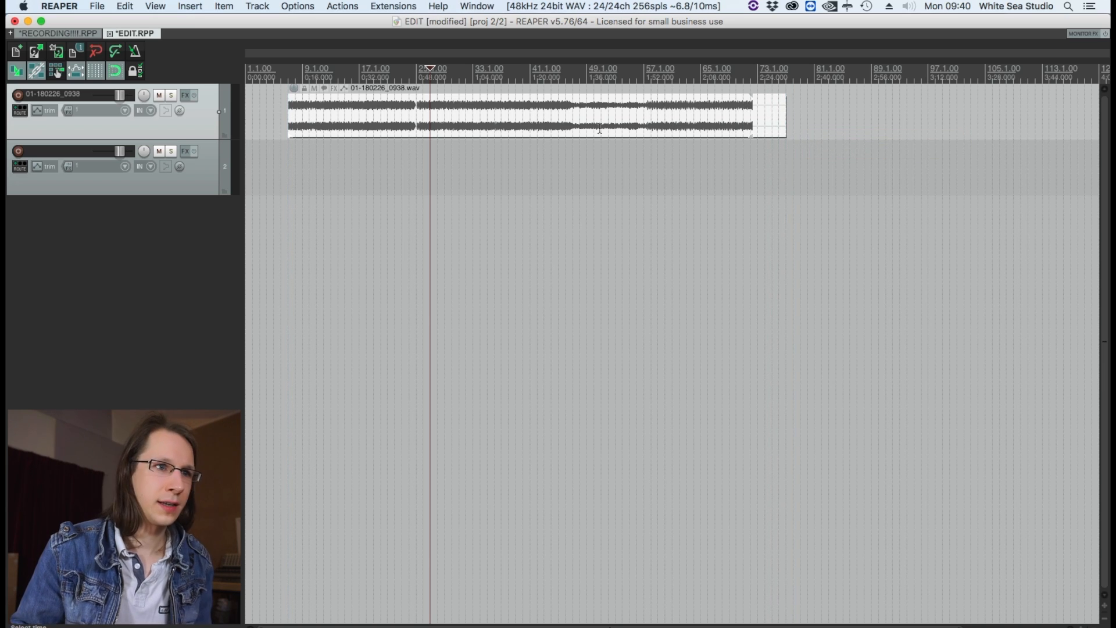
Find the action "Item: Set items length to source media lengths" and apply it to the selected clip.
{"action": "left_click", "coordinate": [393, 6]}
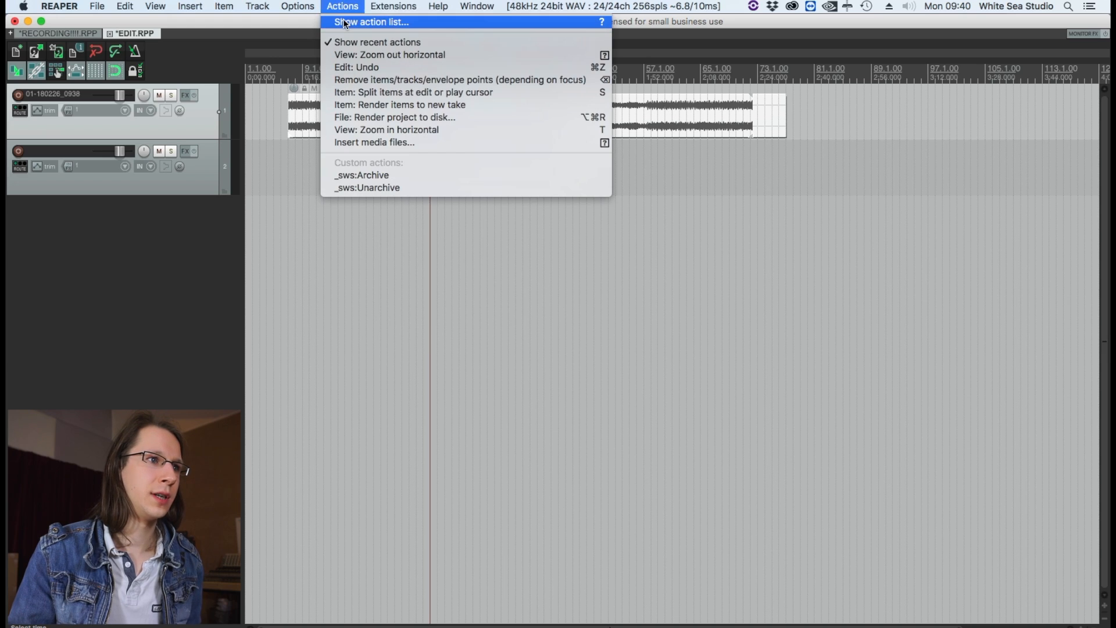
{"action": "left_click", "coordinate": [530, 22]}
{"action": "type", "text": "Set items length to source media length"}
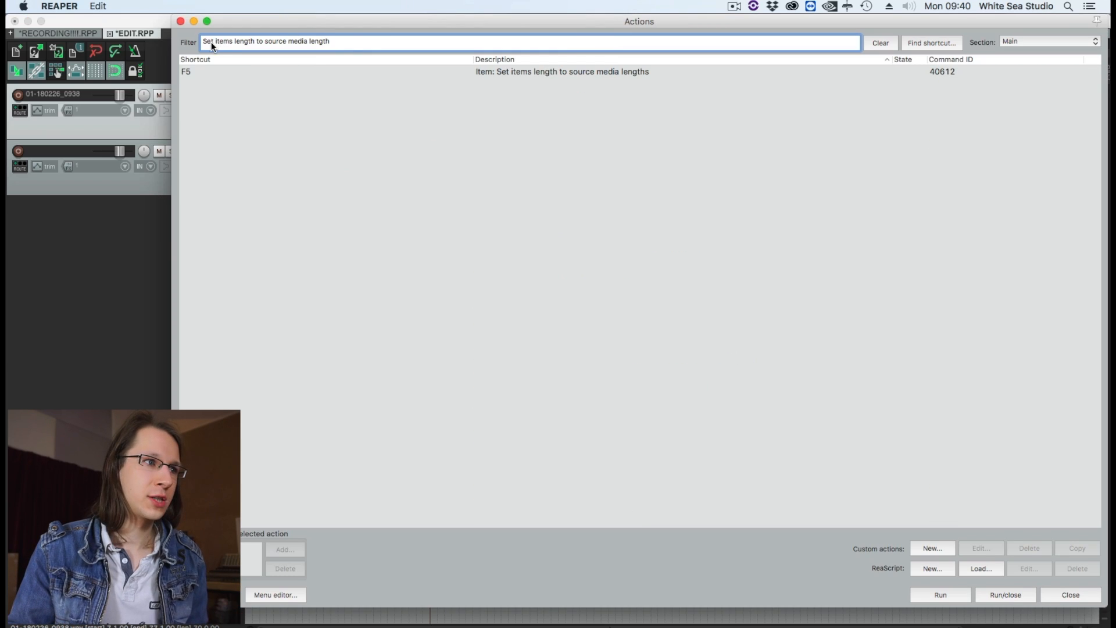
{"action": "left_click", "coordinate": [323, 70]}
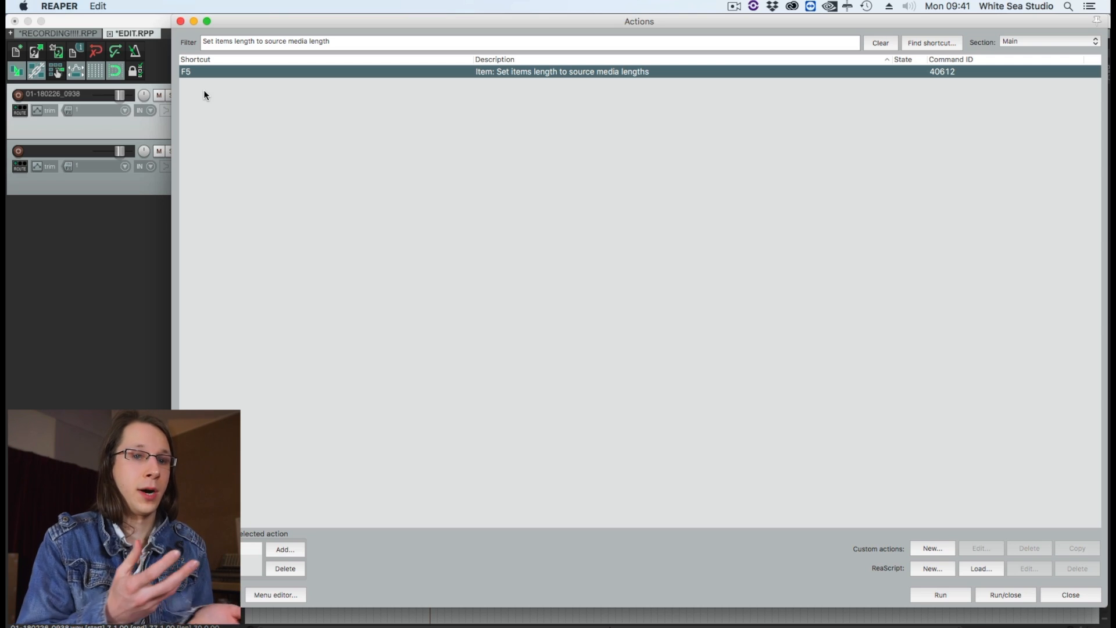
{"action": "key", "text": "Escape"}
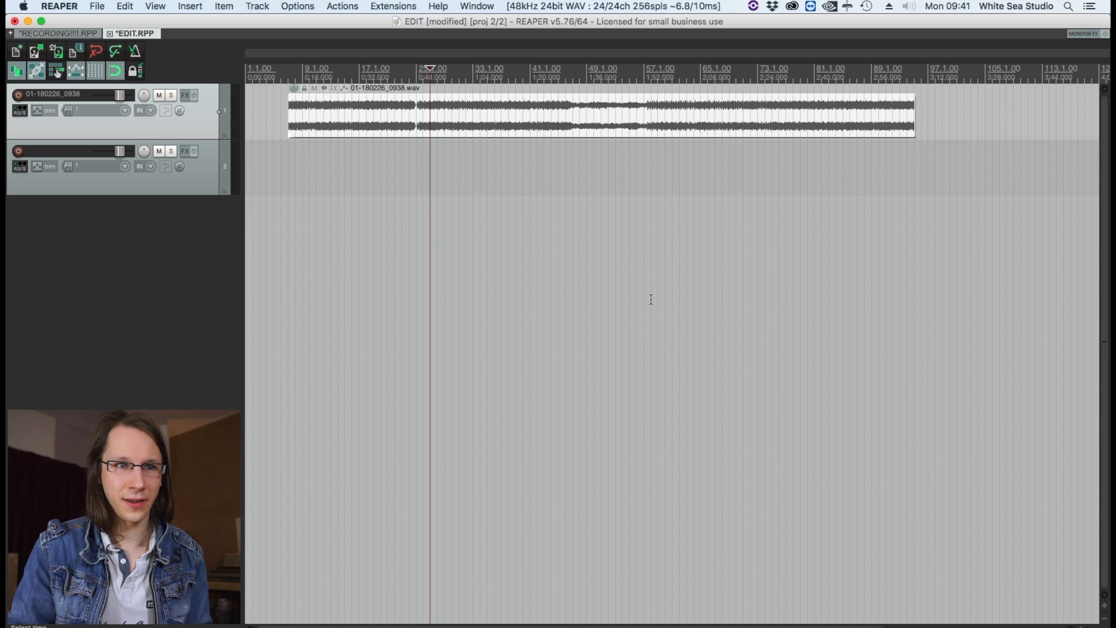
Delete the recorded clip from the RECORDING!!!! project and name its track MULTITRACK 1.
{"action": "left_click", "coordinate": [516, 126]}
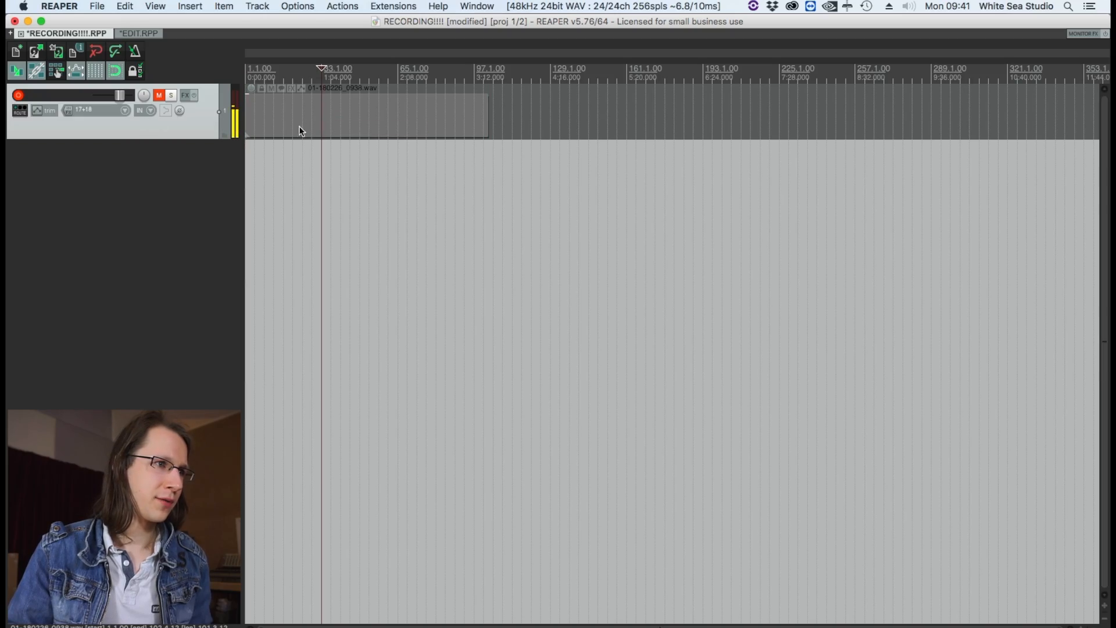
{"action": "key", "text": "Delete"}
{"action": "double_click", "coordinate": [55, 95]}
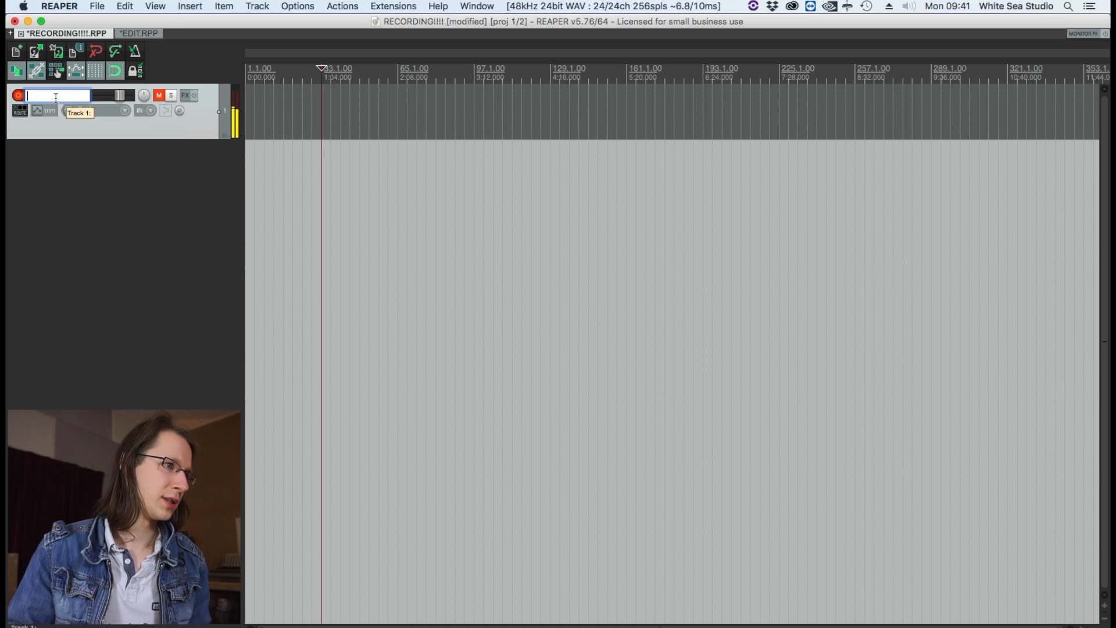
{"action": "type", "text": "MULTITRACK 1"}
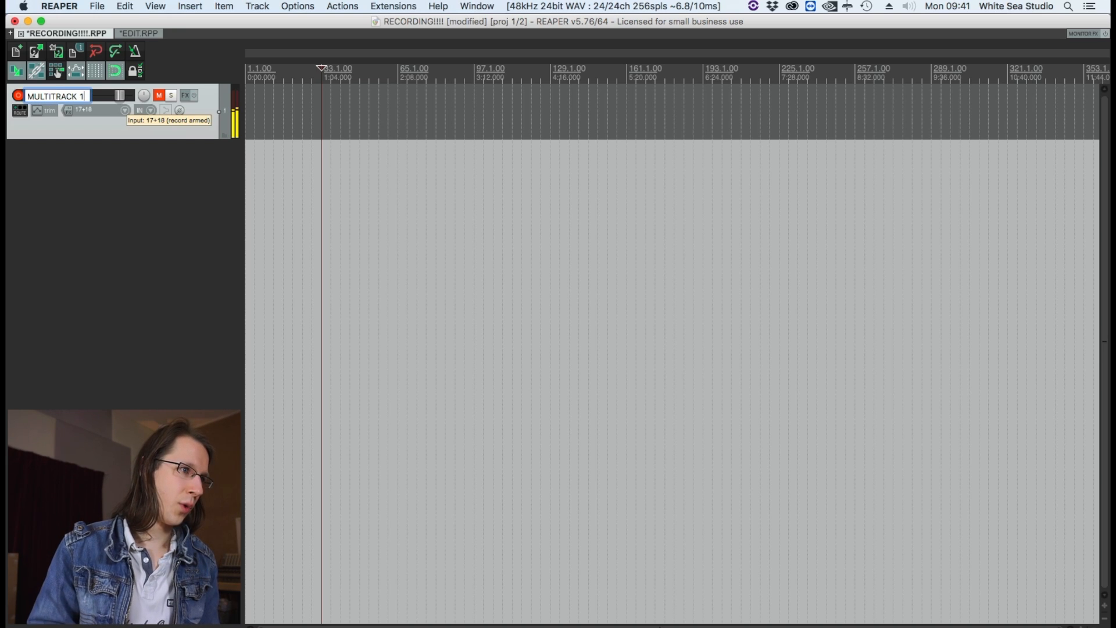
{"action": "key", "text": "Return"}
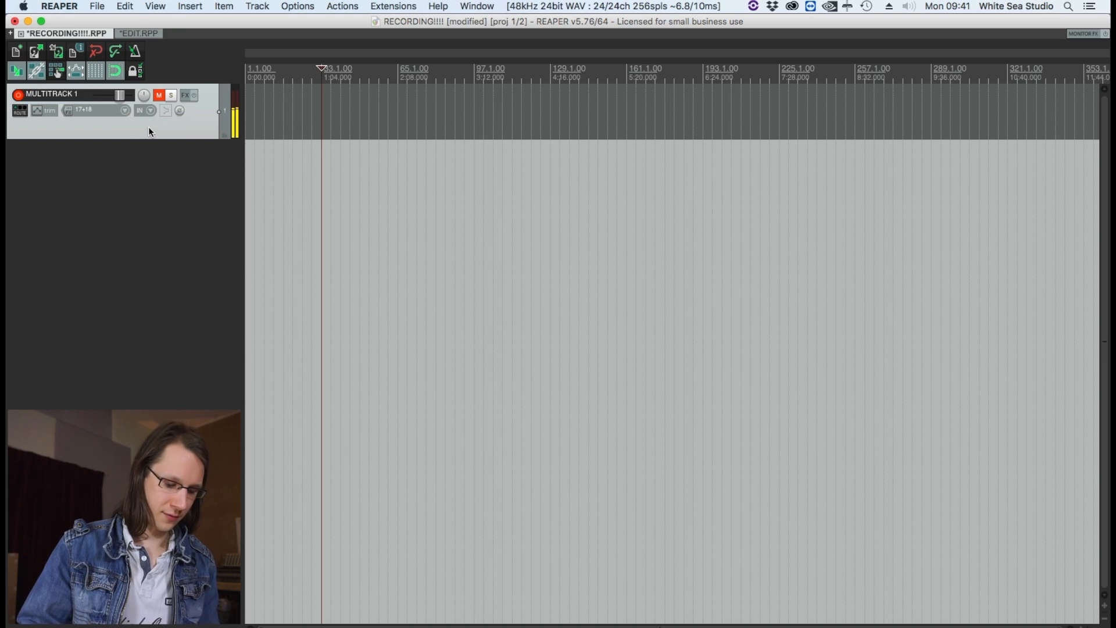
Add a second track named MULTITRACK 2 below the first one in the RECORDING!!!! project.
{"action": "key", "text": "super+t"}
{"action": "type", "text": "M"}
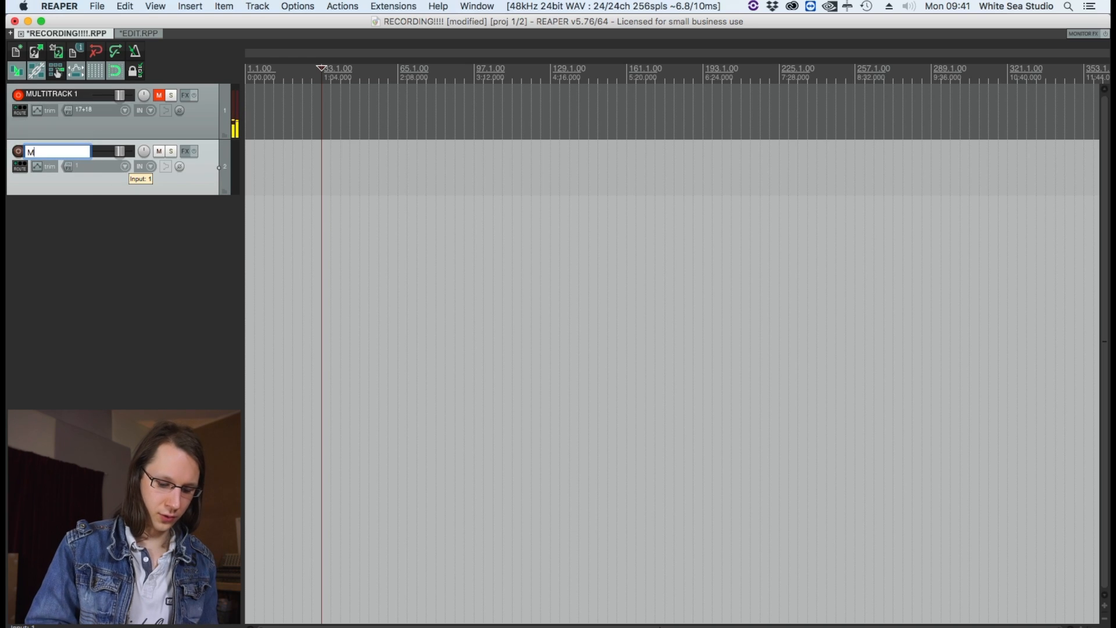
{"action": "type", "text": "ULTITRACK 2"}
{"action": "key", "text": "Return"}
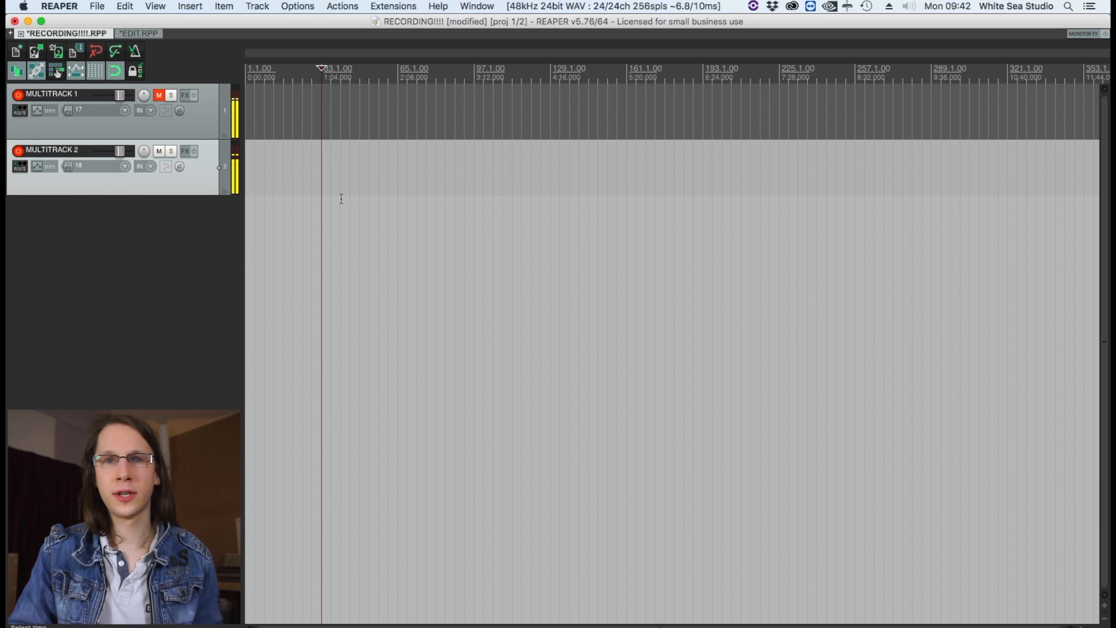
Record-arm MULTITRACK 1 on input 17 and MULTITRACK 2 on input 18, and start recording from the project start.
{"action": "key", "text": "Home"}
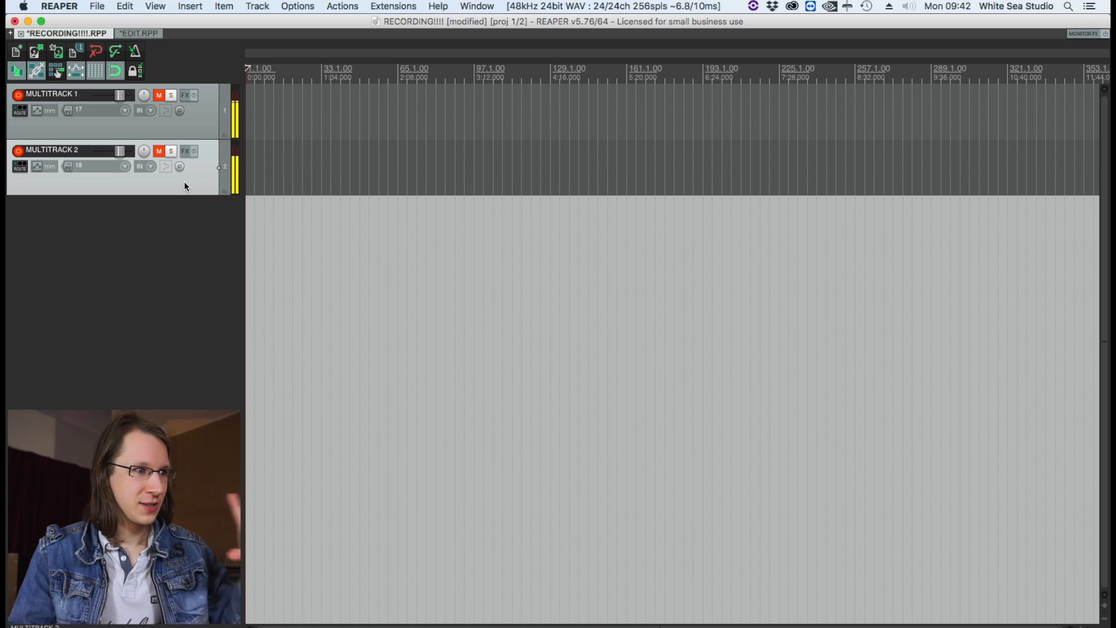
{"action": "key", "text": "super+r"}
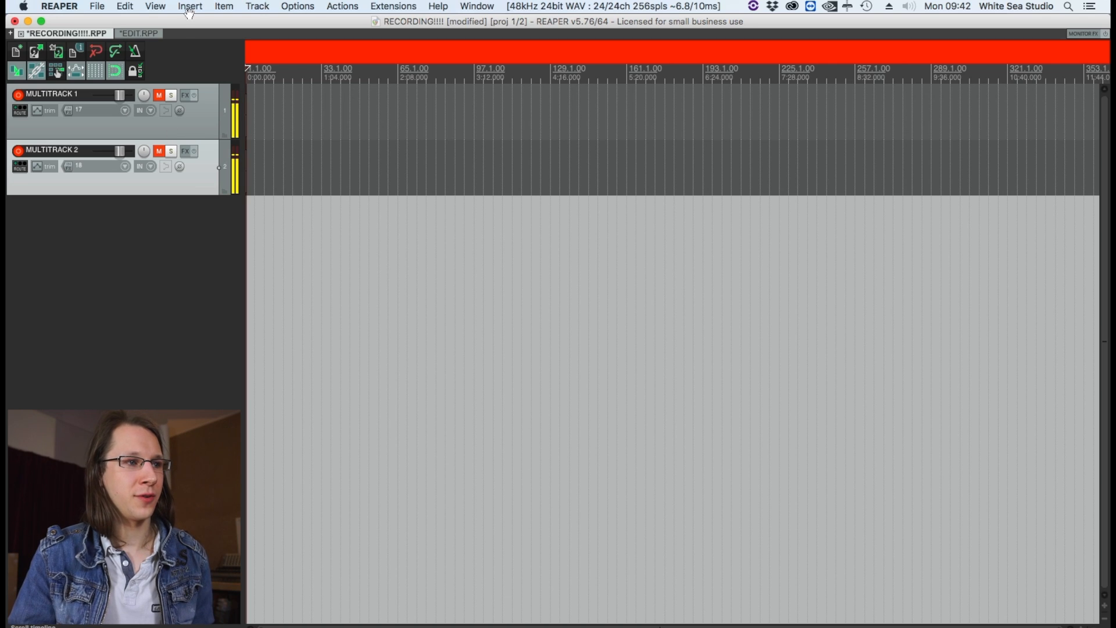
{"action": "scroll", "coordinate": [331, 169], "scroll_direction": "up", "scroll_amount": 5}
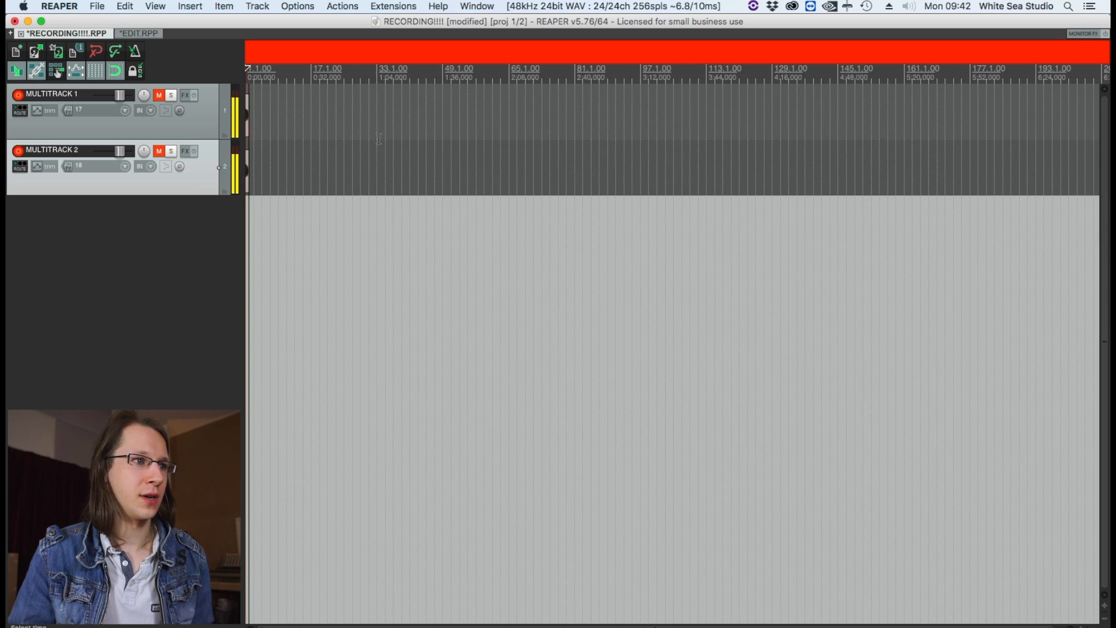
Insert 01-MULTITRACK 1-180226_0942.wav and 02-MULTITRACK 2-180226_0942.wav into the EDIT project on separate tracks at about bar 39.
{"action": "left_click", "coordinate": [141, 33]}
{"action": "left_click", "coordinate": [191, 7]}
{"action": "left_click", "coordinate": [213, 22]}
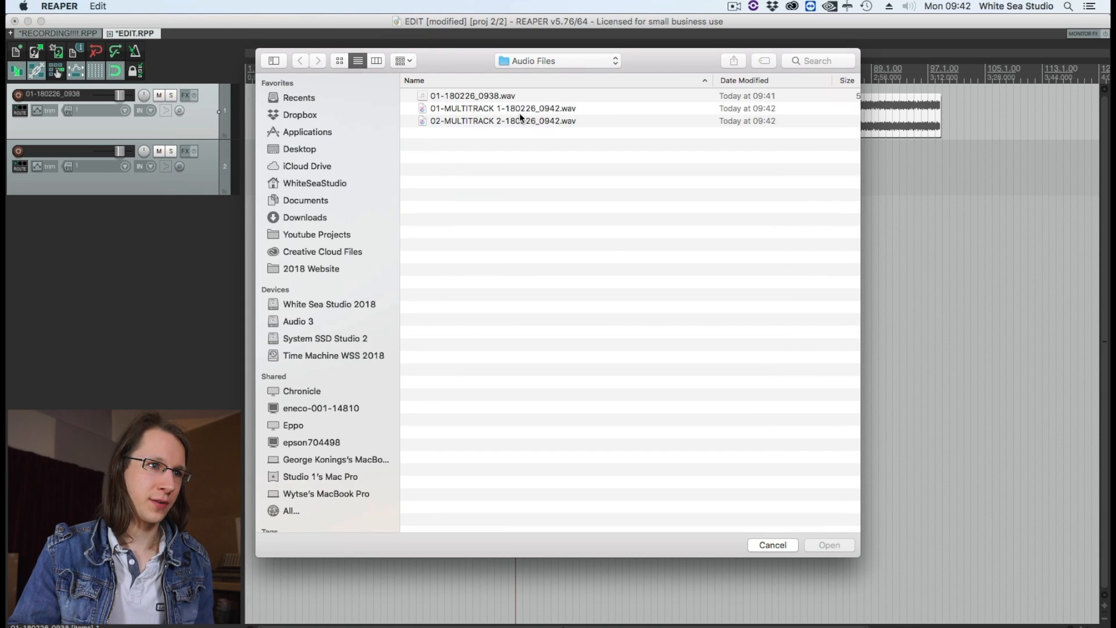
{"action": "left_click", "coordinate": [518, 111]}
{"action": "left_click", "coordinate": [527, 119], "text": "shift"}
{"action": "left_click", "coordinate": [832, 544]}
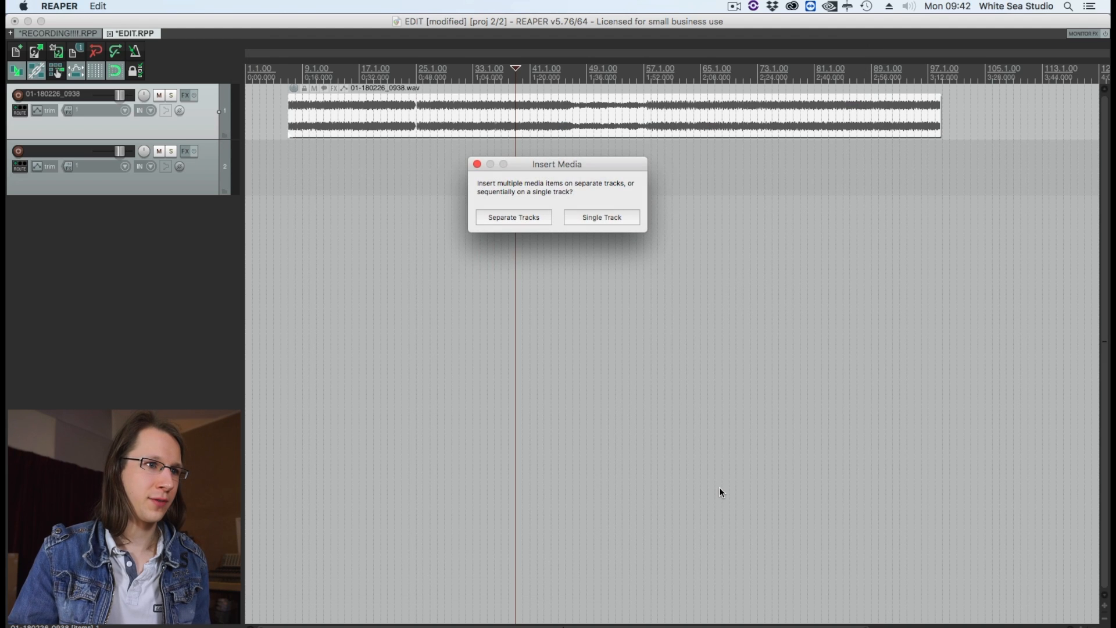
{"action": "left_click", "coordinate": [497, 219]}
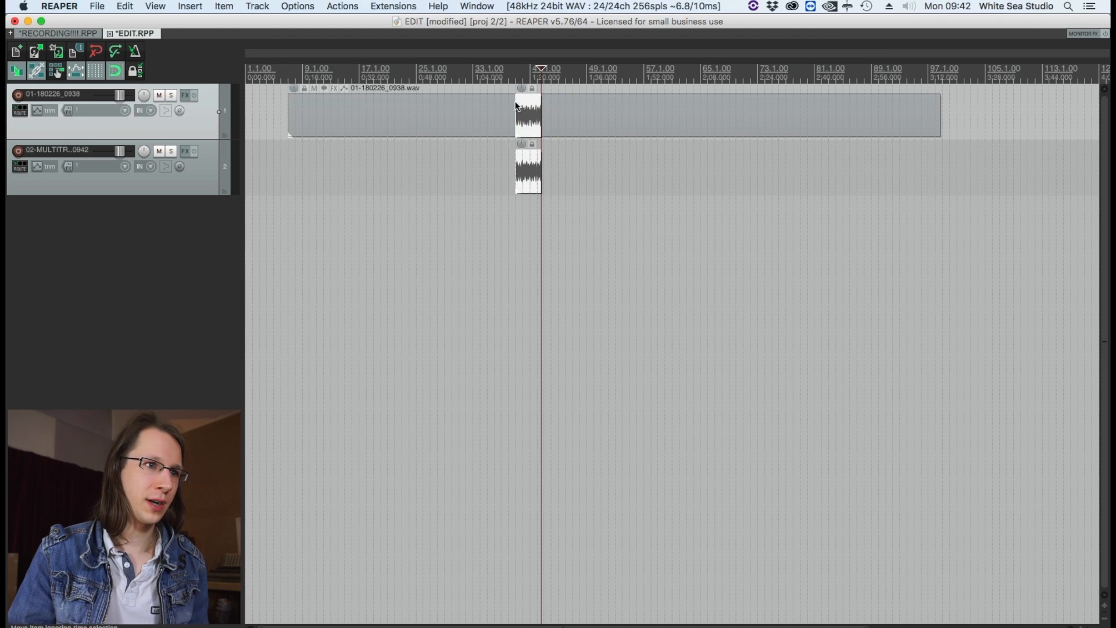
Move the two inserted MULTITRACK clips down onto new third and fourth tracks and group them.
{"action": "left_click_drag", "start_coordinate": [530, 236], "coordinate": [528, 265]}
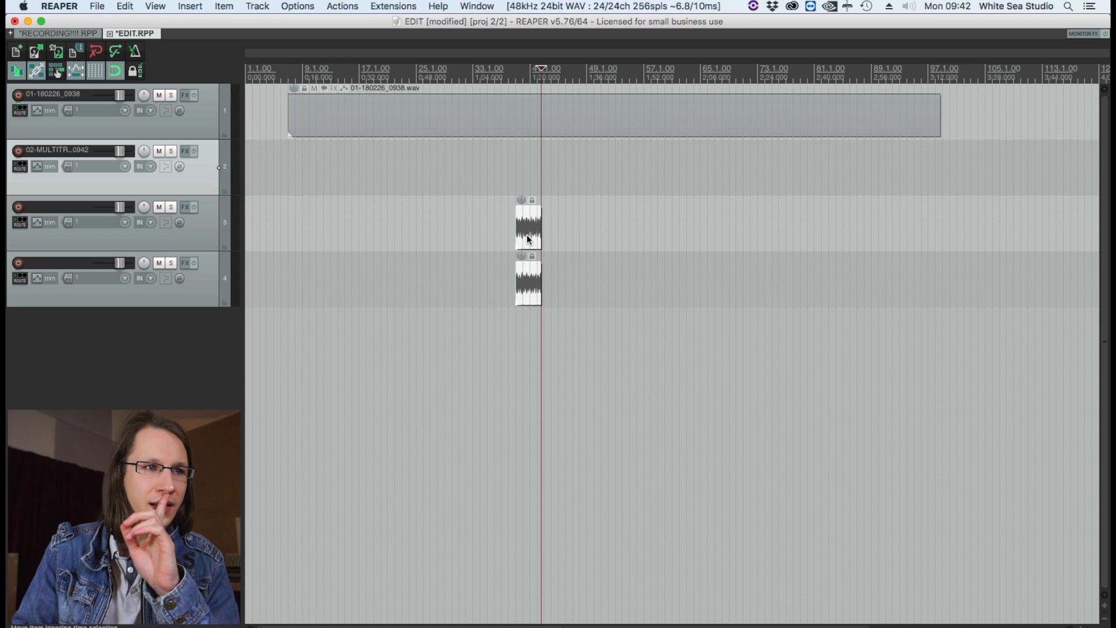
{"action": "right_click", "coordinate": [528, 238]}
{"action": "mouse_move", "coordinate": [553, 247]}
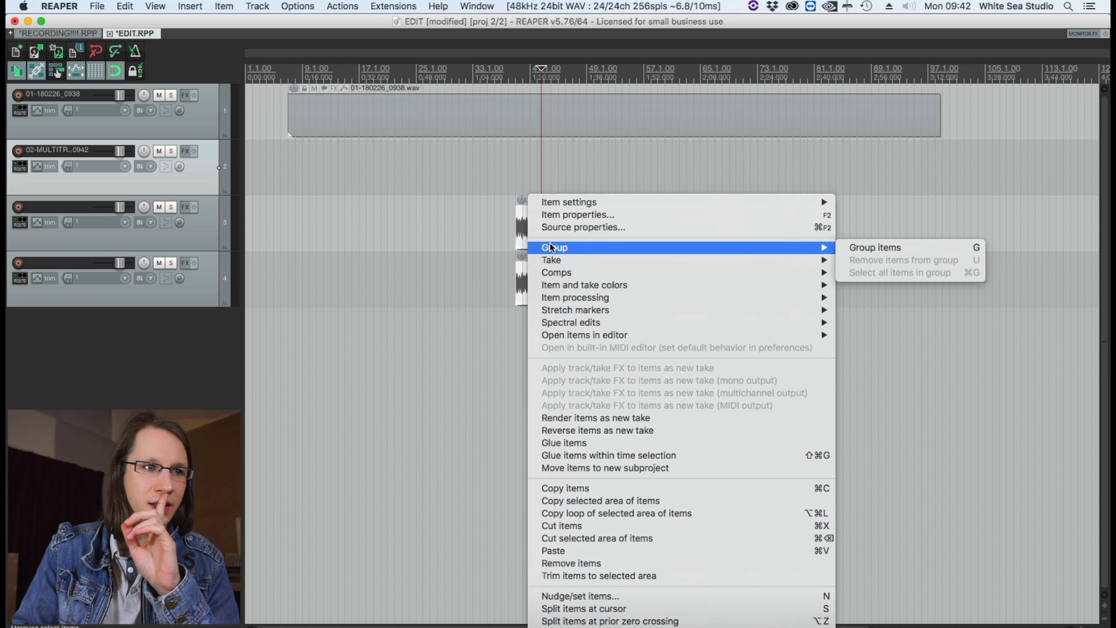
{"action": "left_click", "coordinate": [892, 254]}
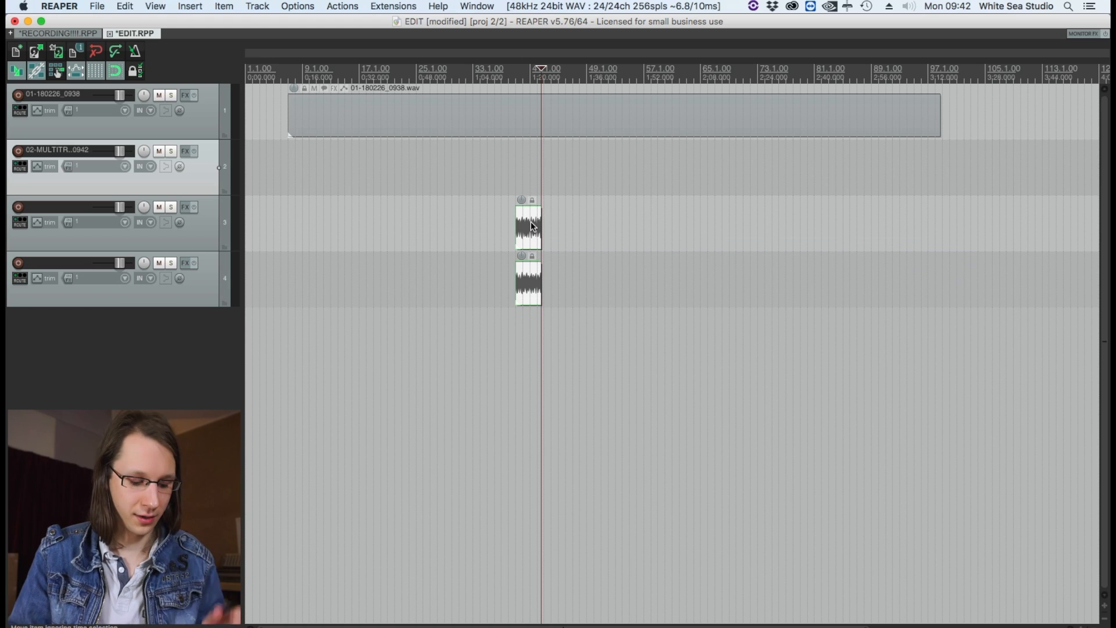
Extend both grouped MULTITRACK clips to their current source media lengths, repeating the update as recording continues.
{"action": "scroll", "coordinate": [531, 221], "scroll_direction": "up", "scroll_amount": 3}
{"action": "scroll", "coordinate": [553, 219], "scroll_direction": "up", "scroll_amount": 2}
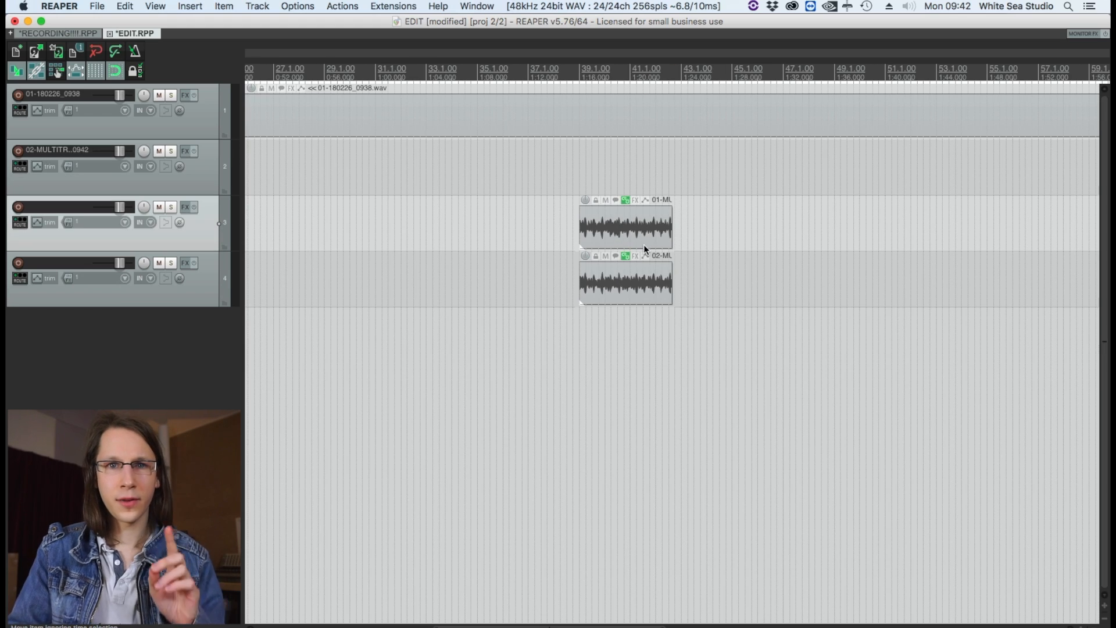
{"action": "left_click", "coordinate": [636, 287]}
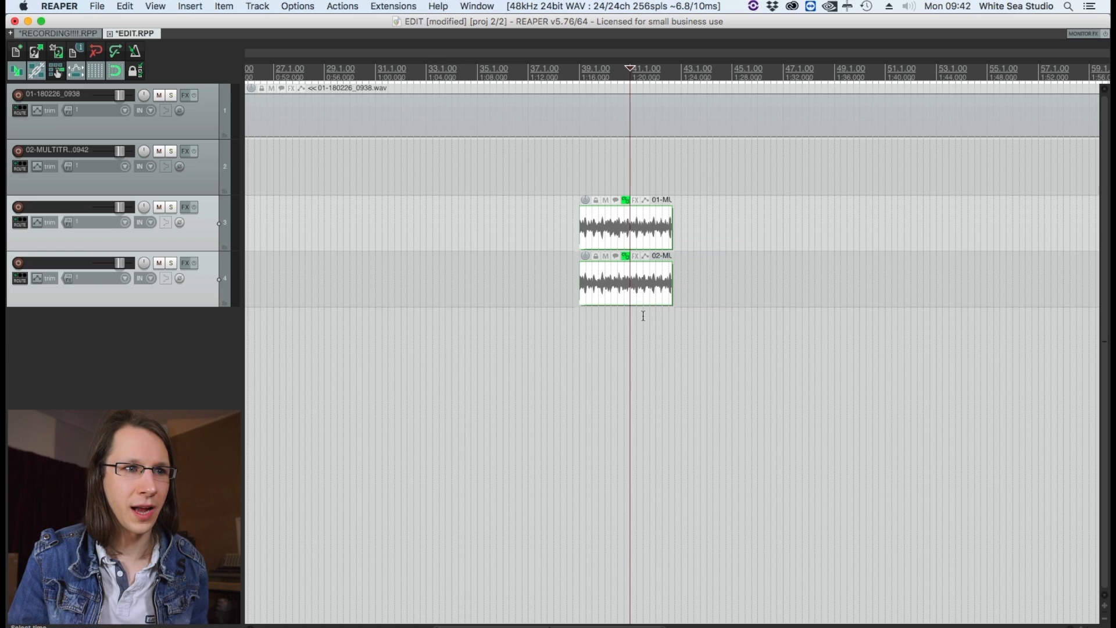
{"action": "key", "text": "super+z"}
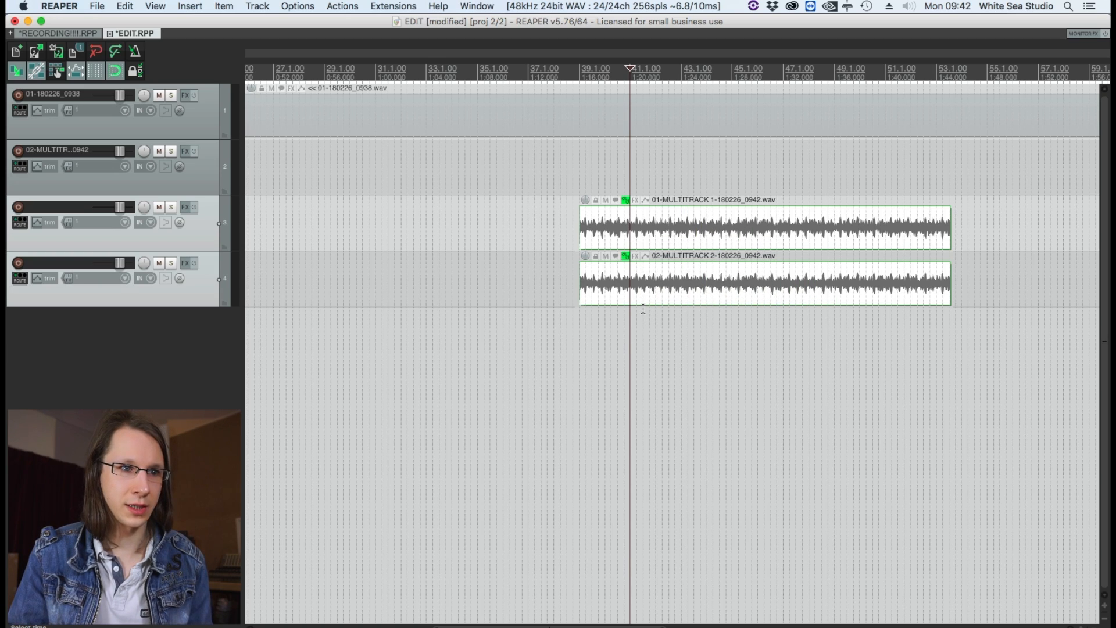
{"action": "key", "text": "super+z"}
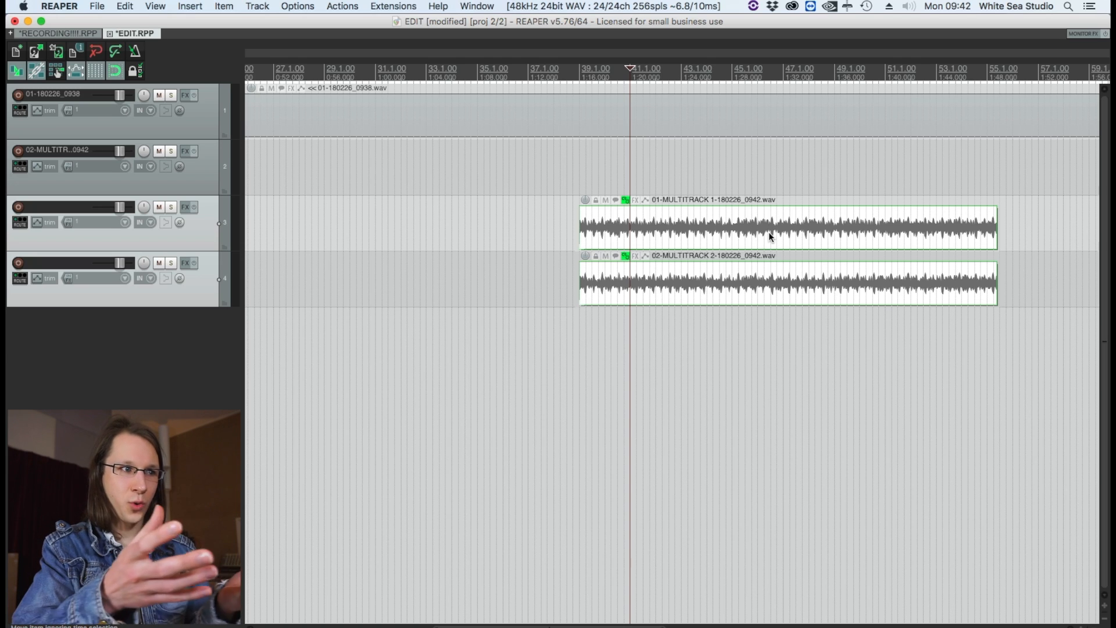
{"action": "scroll", "coordinate": [769, 232], "scroll_direction": "down", "scroll_amount": 3}
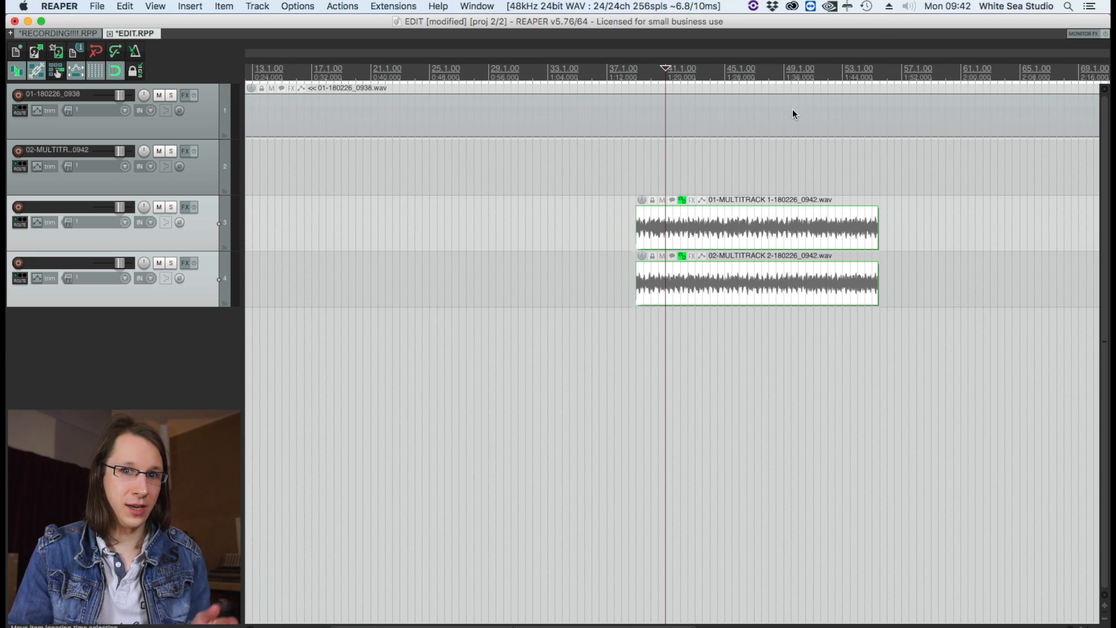
{"action": "scroll", "coordinate": [792, 109], "scroll_direction": "right", "scroll_amount": 4}
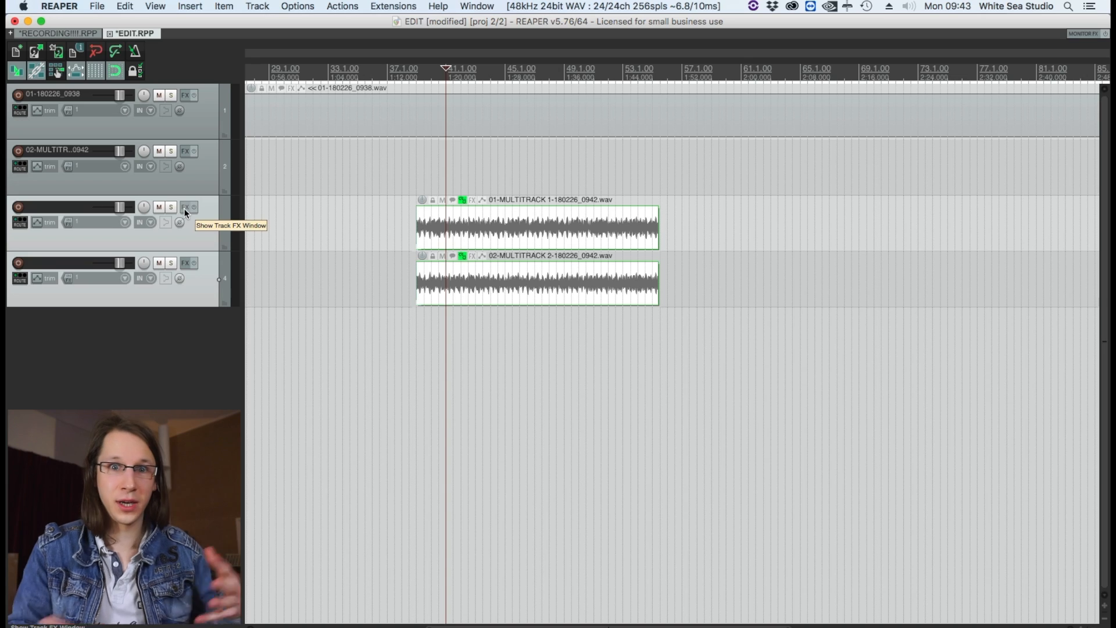